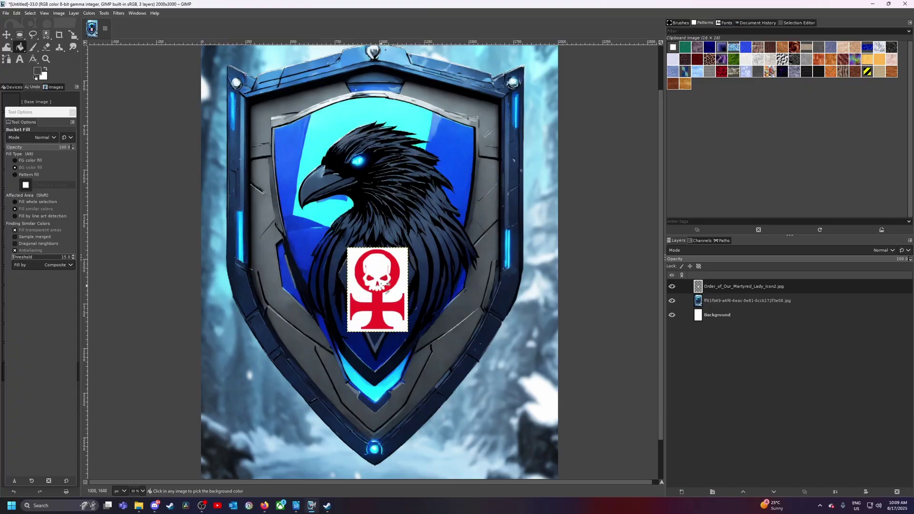
- Start a new Sisters of Battle paint scheme in the Dawn of War Army Painter
scroll(380, 284, "up", 2)
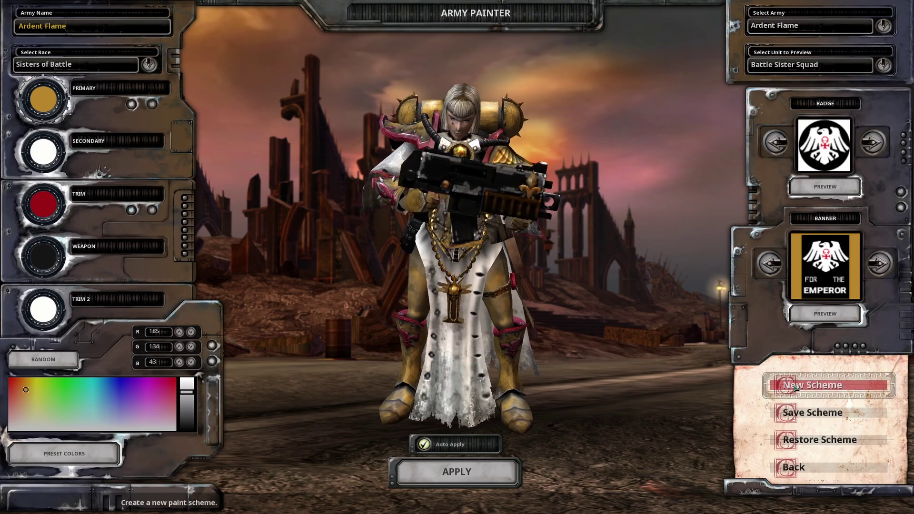
left_click(811, 385)
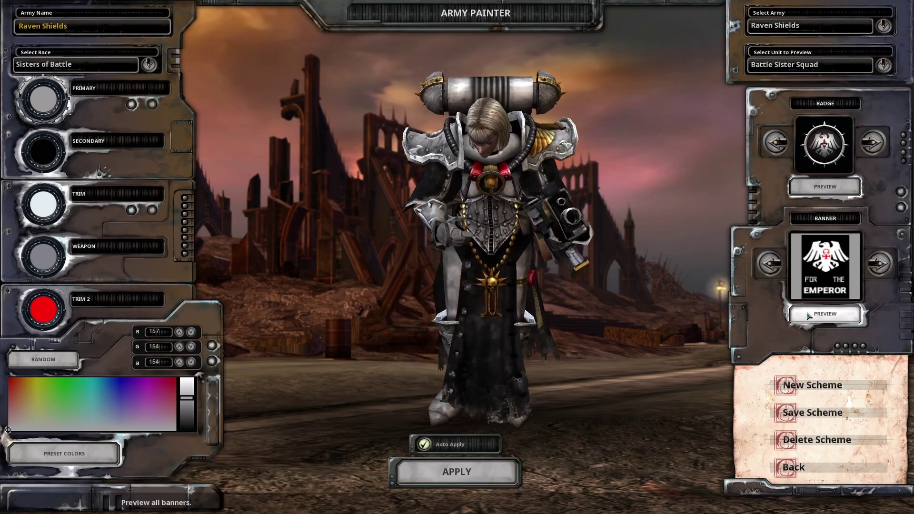
- Browse the available banners for the Raven Shields army
left_click(807, 314)
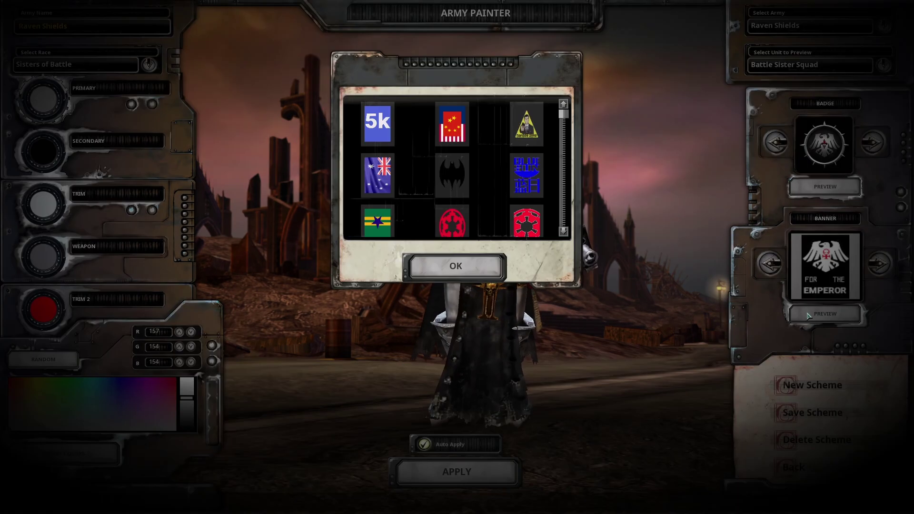
left_click(563, 233)
left_click(565, 233)
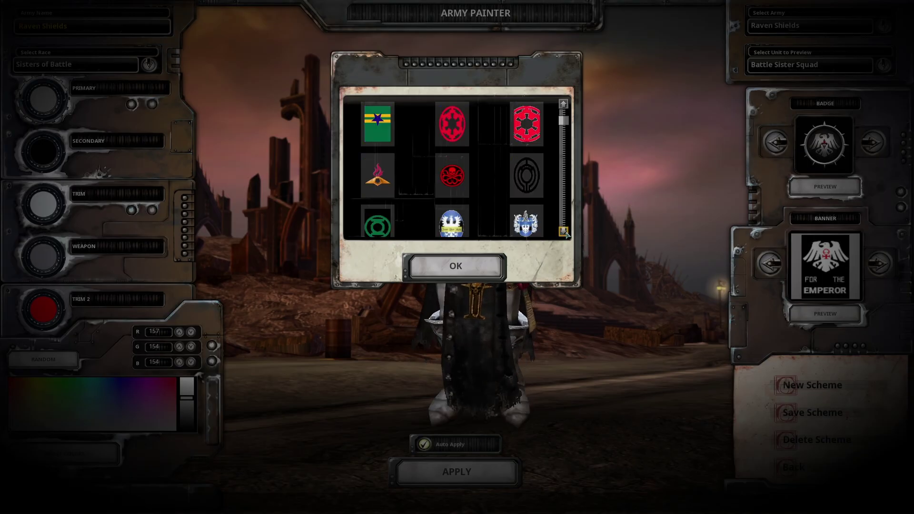
left_click(564, 232)
left_click(564, 232)
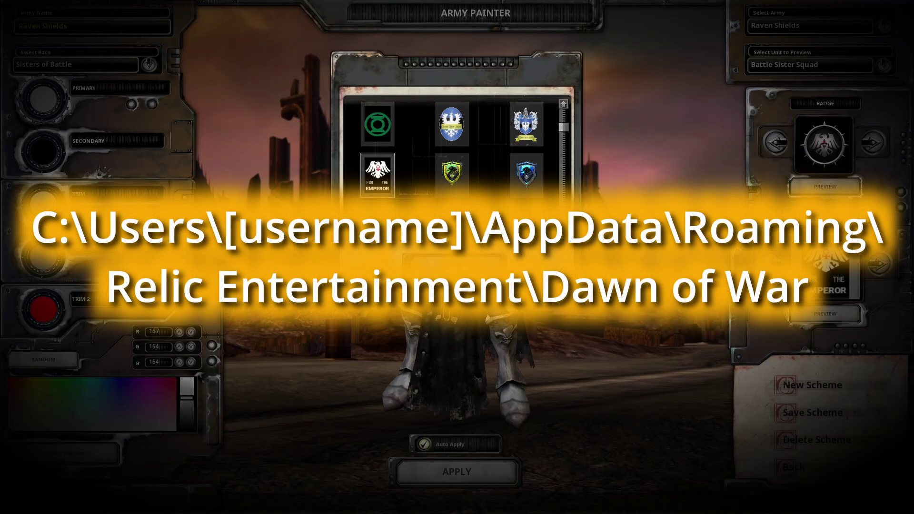
left_click(564, 232)
left_click(564, 232)
left_click(564, 232)
left_click(564, 232)
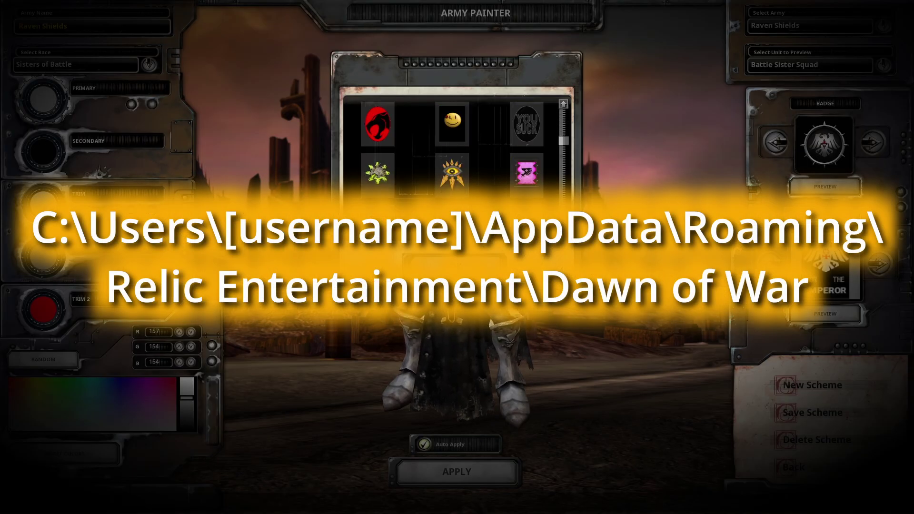
left_click(564, 232)
left_click(563, 103)
left_click(563, 104)
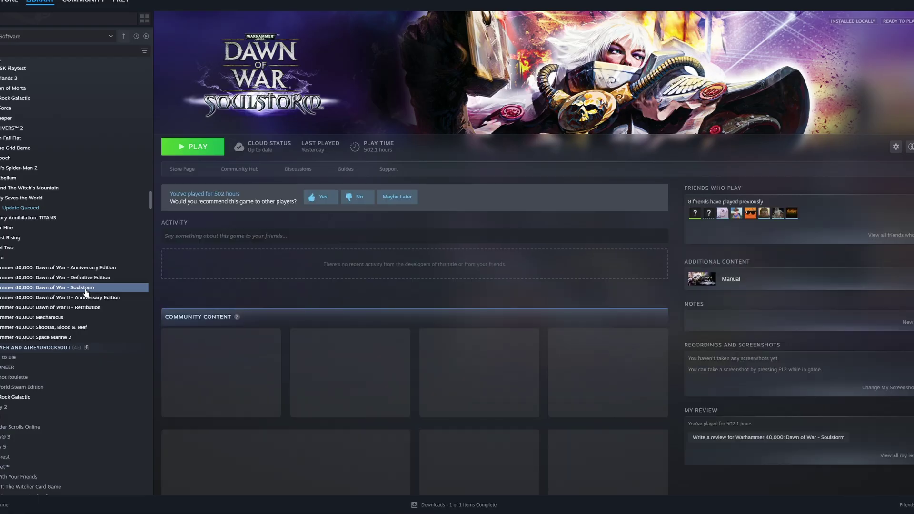
- Open the local files of Dawn of War - Soulstorm from the Steam library and select the Badges and Banners folders
right_click(86, 291)
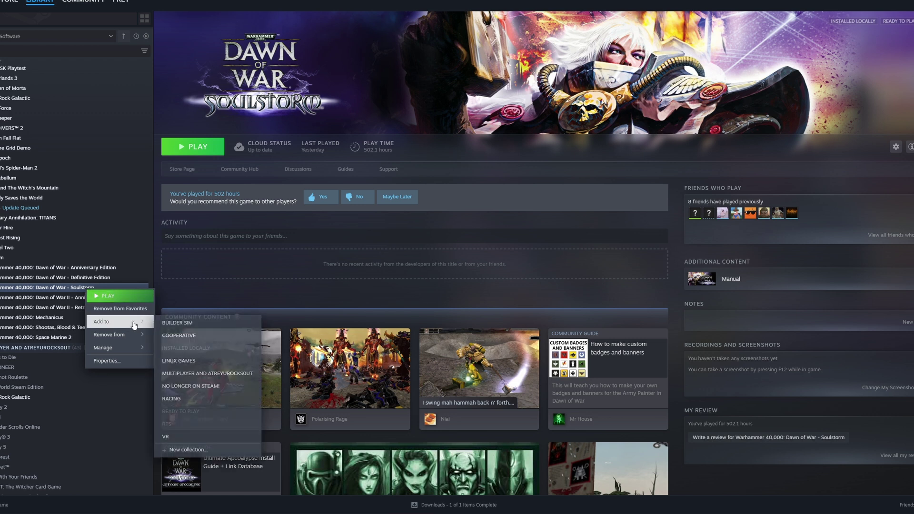
mouse_move(130, 349)
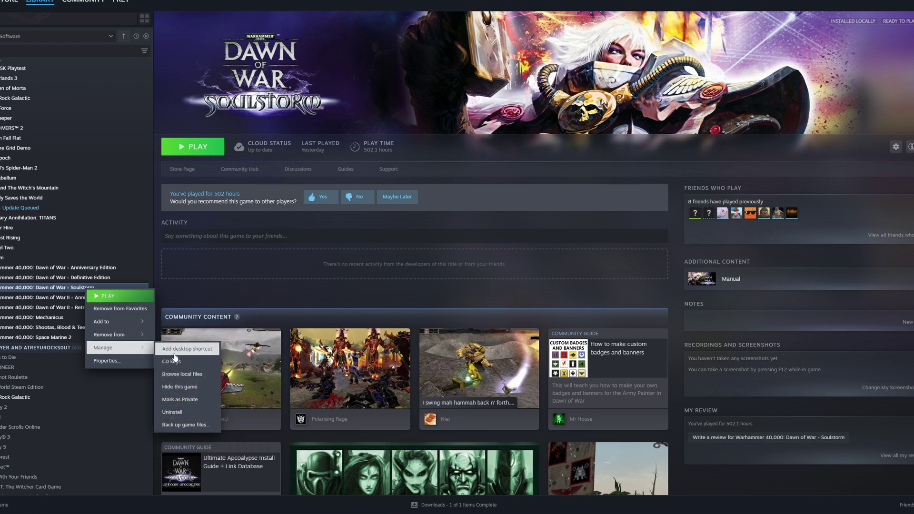
left_click(207, 374)
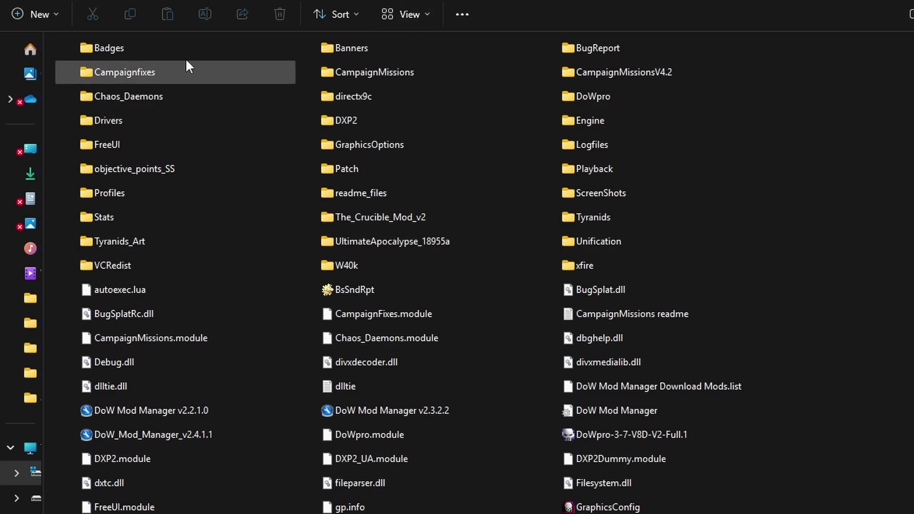
left_click(358, 44)
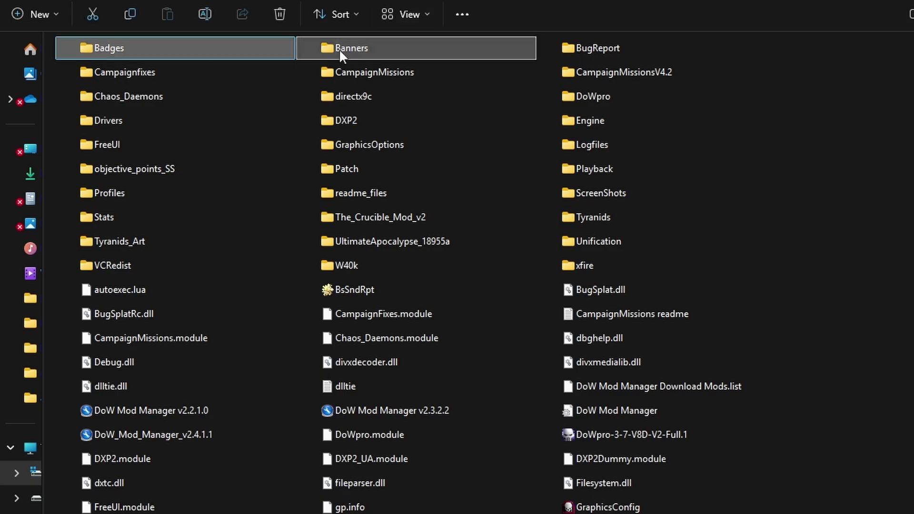
left_click(233, 54)
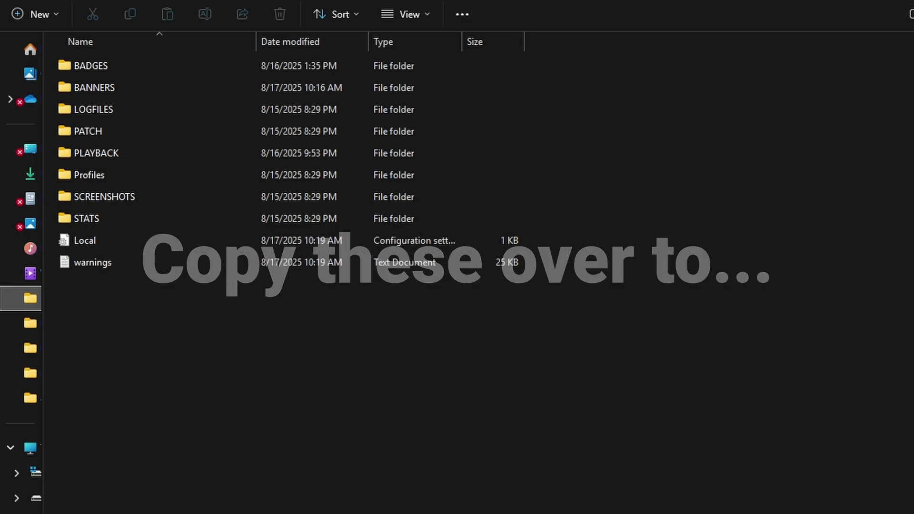
- Look into the BANNERS and BADGES folders of the Dawn of War user data folder
double_click(114, 87)
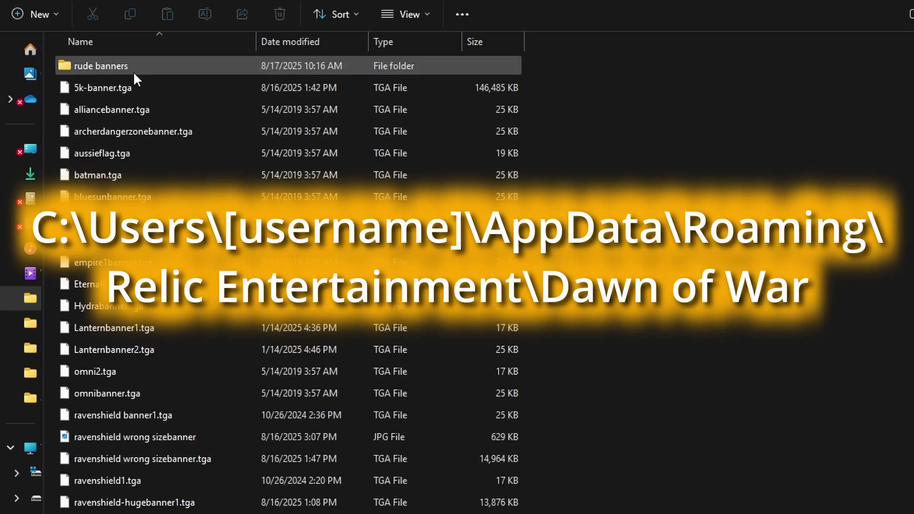
key("alt+Left")
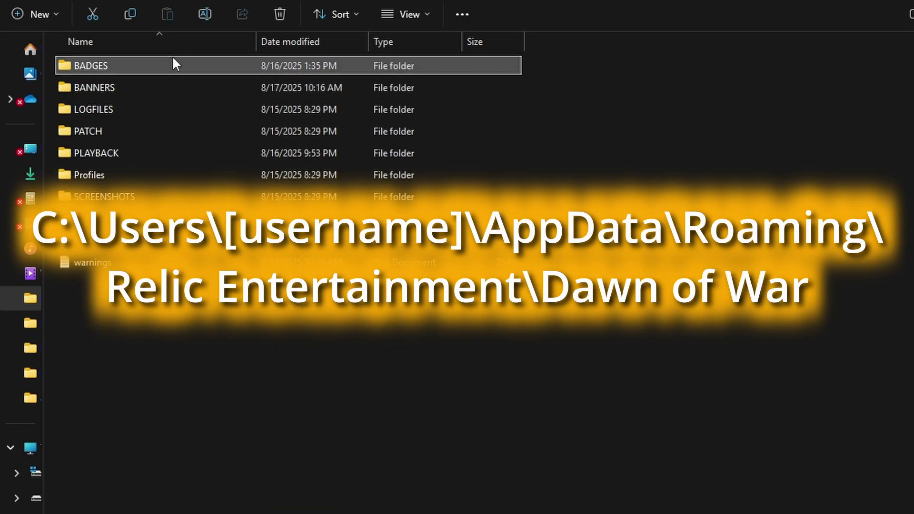
double_click(173, 58)
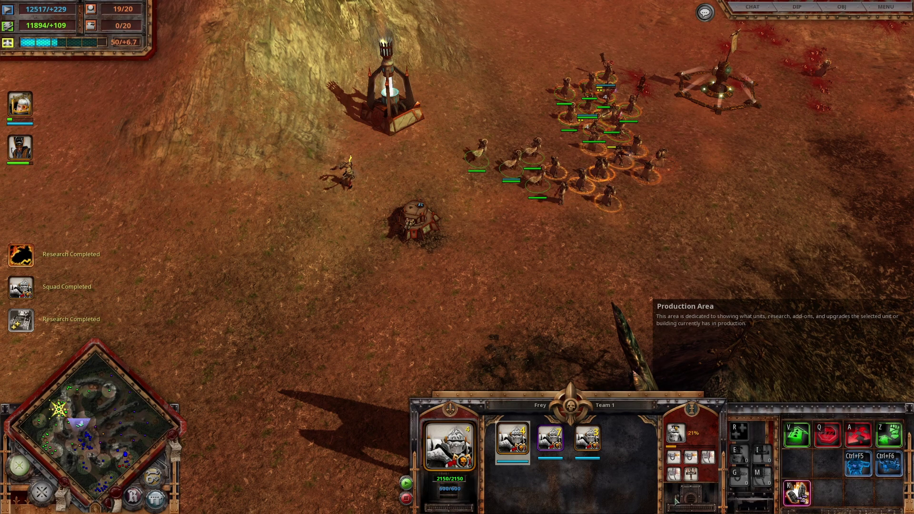
- Cancel queued additions in the selected Sisters of Battle squad's production queue
left_click(674, 459)
left_click(673, 459)
left_click(674, 459)
left_click(675, 459)
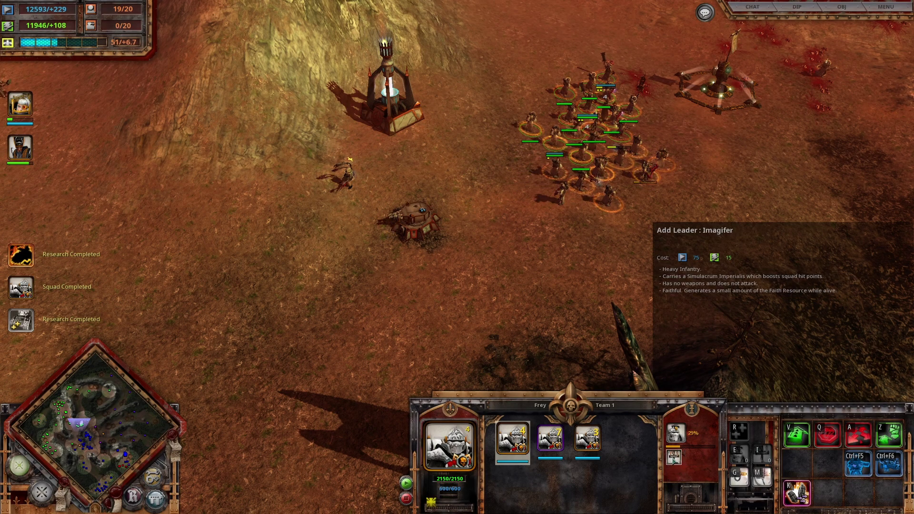
left_click(675, 459)
key("Up")
key("Right")
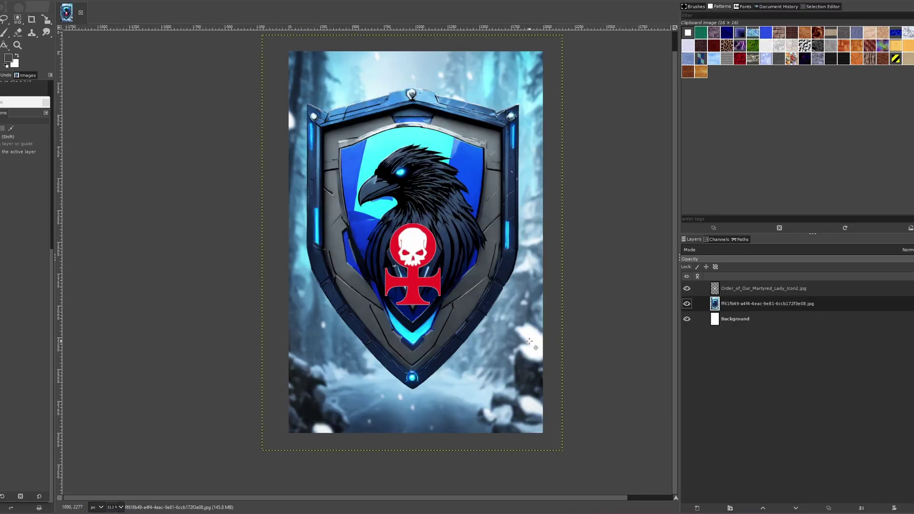
- Switch to GIMP and bring up the fourth open horned-skull banner image
left_click(34, 39)
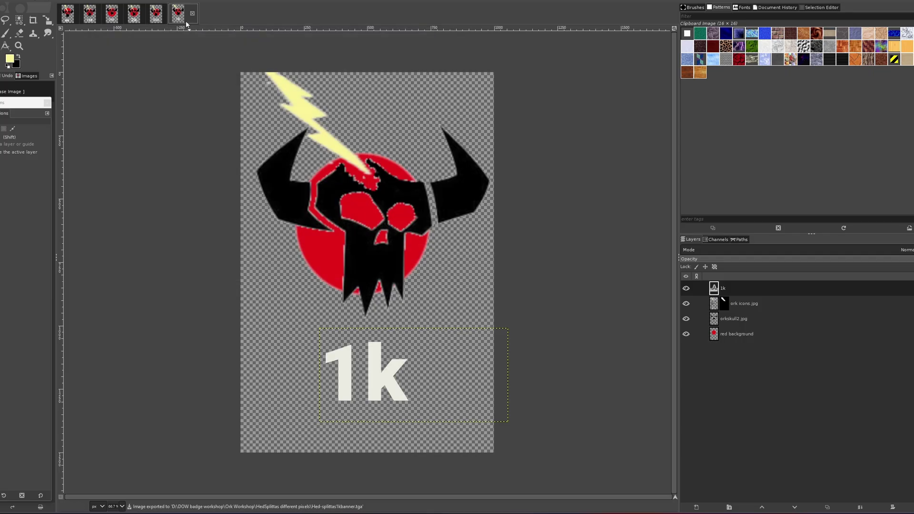
left_click(134, 17)
key("alt+f")
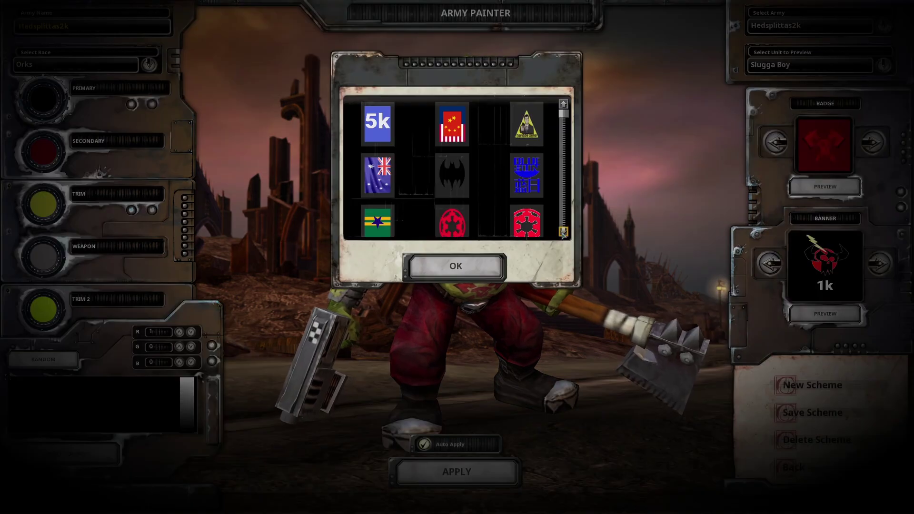
- Give the Hedsplittas2k Ork army the horned-skull banner labelled 2k and save the scheme
left_click(564, 232)
left_click(563, 231)
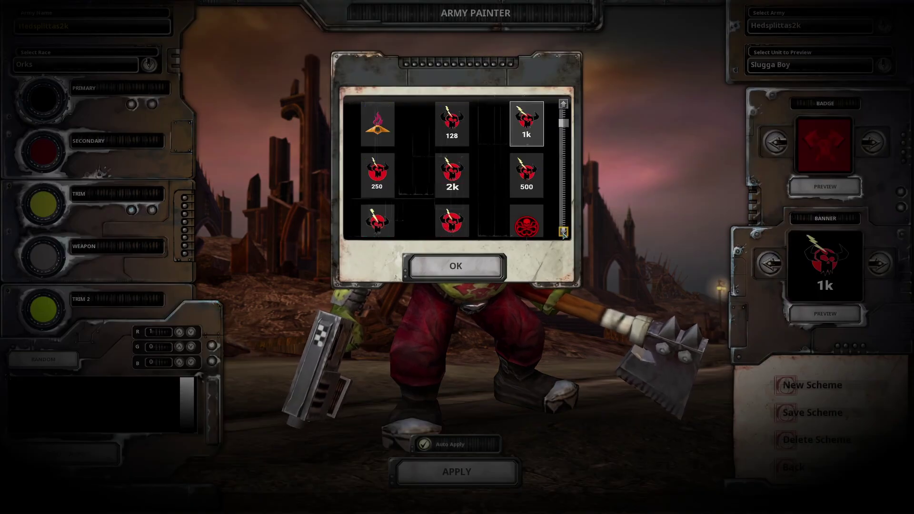
left_click(452, 175)
left_click(475, 269)
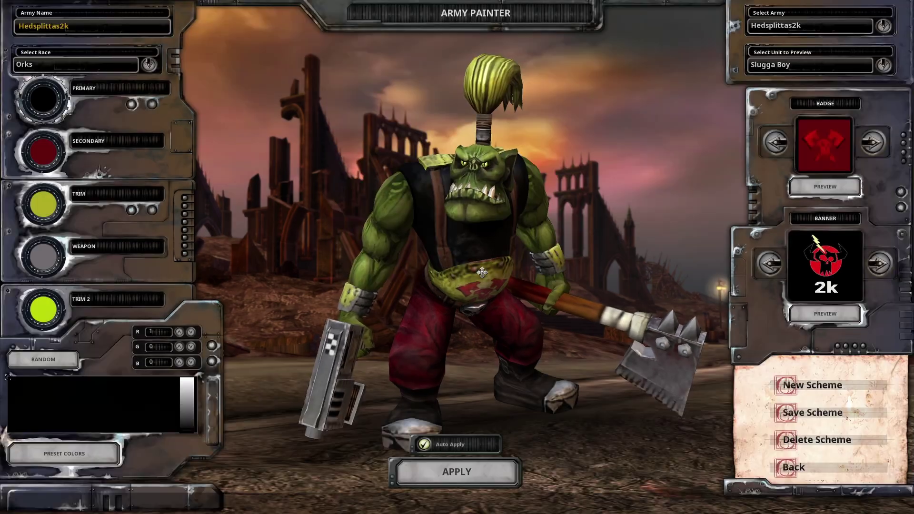
left_click(809, 412)
left_click(428, 302)
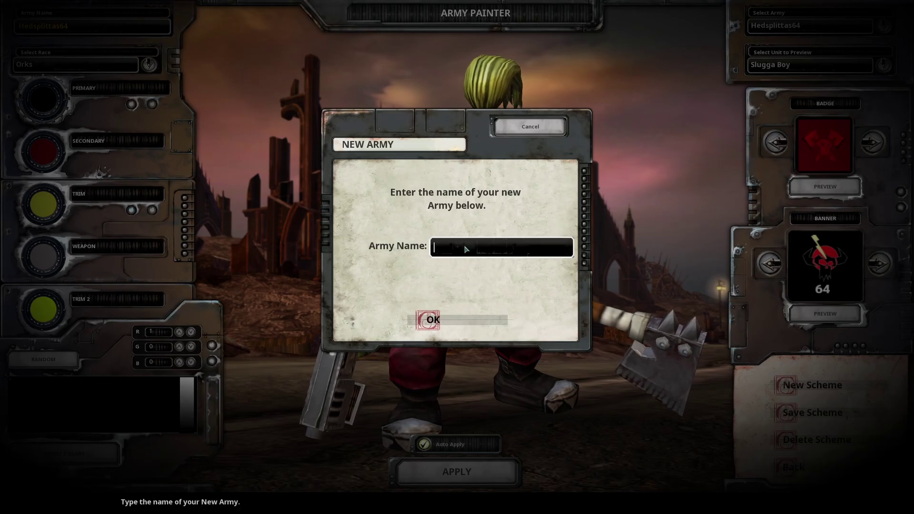
- Name the new army Hedsplittas2k and complete its save
type("Hed")
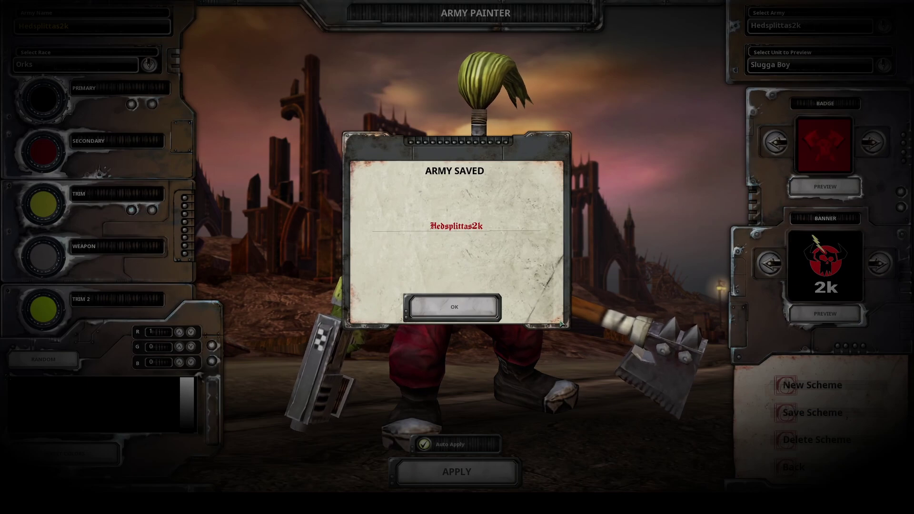
key("Return")
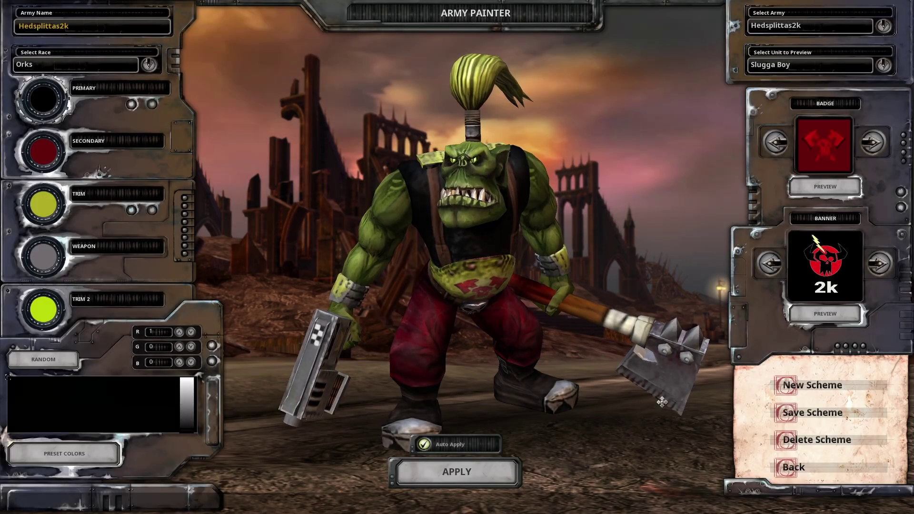
- Leave the Army Painter and open Multiplayer
left_click(794, 467)
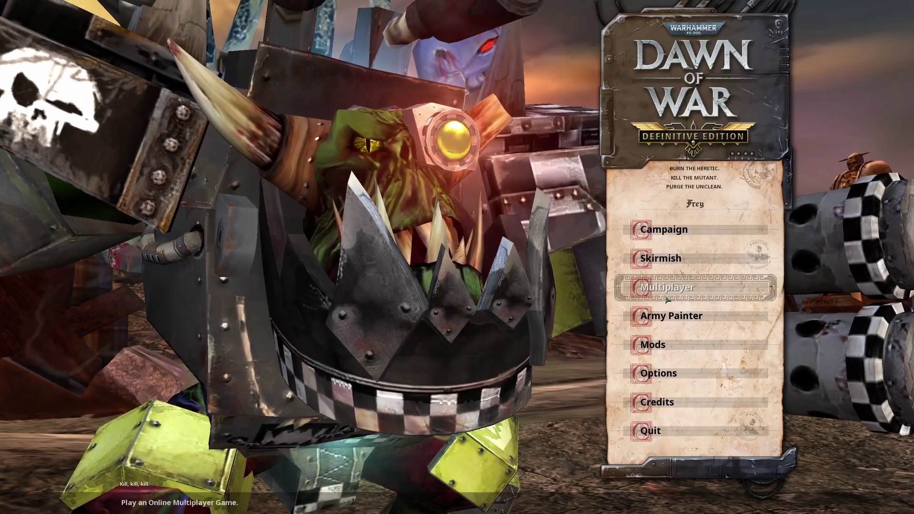
left_click(675, 287)
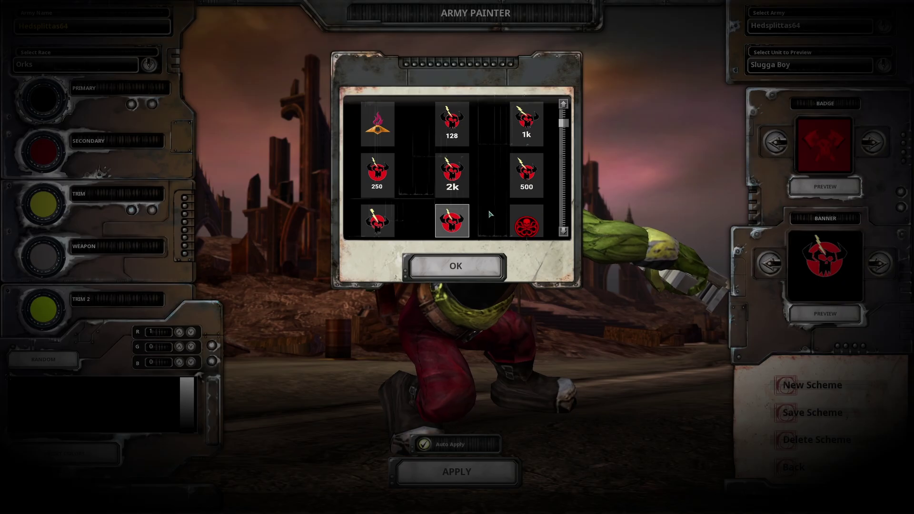
- Set the banner of the Hedsplittas64 Ork army to the horned skull labelled 64
scroll(493, 211, "down", 3)
scroll(494, 211, "up", 3)
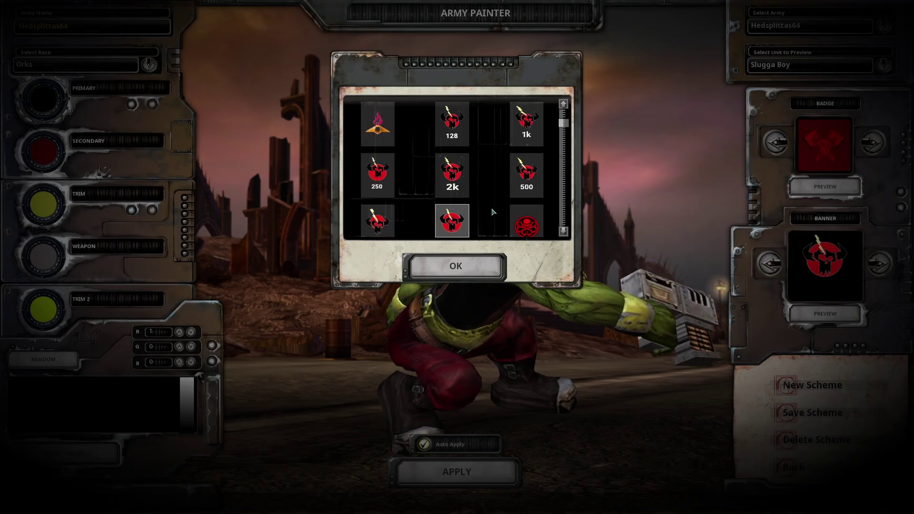
left_click(562, 233)
left_click(377, 175)
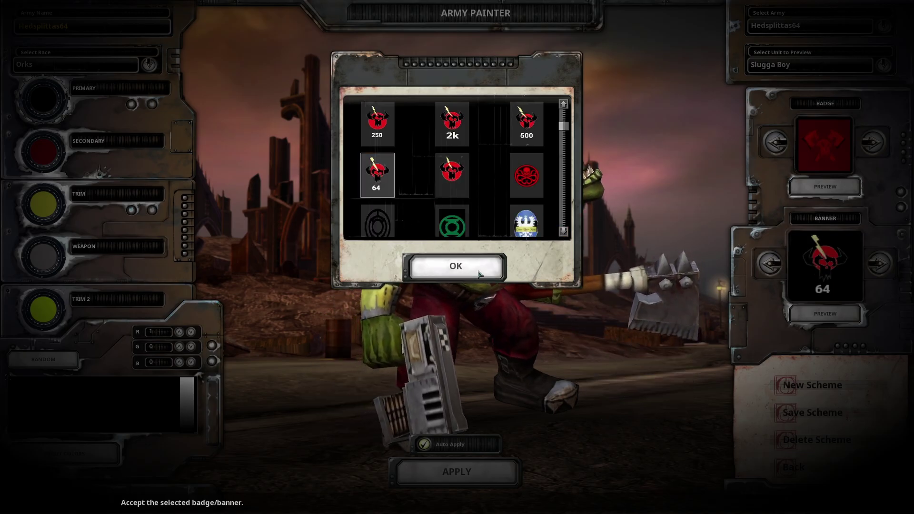
left_click(456, 266)
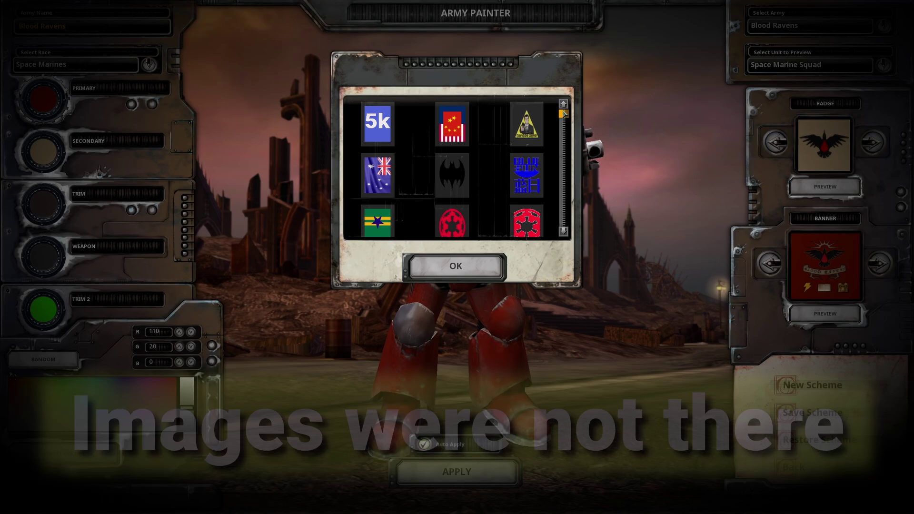
- Set the banner of the Blood Ravens army to the blue 5k image
scroll(564, 122, "down", 4)
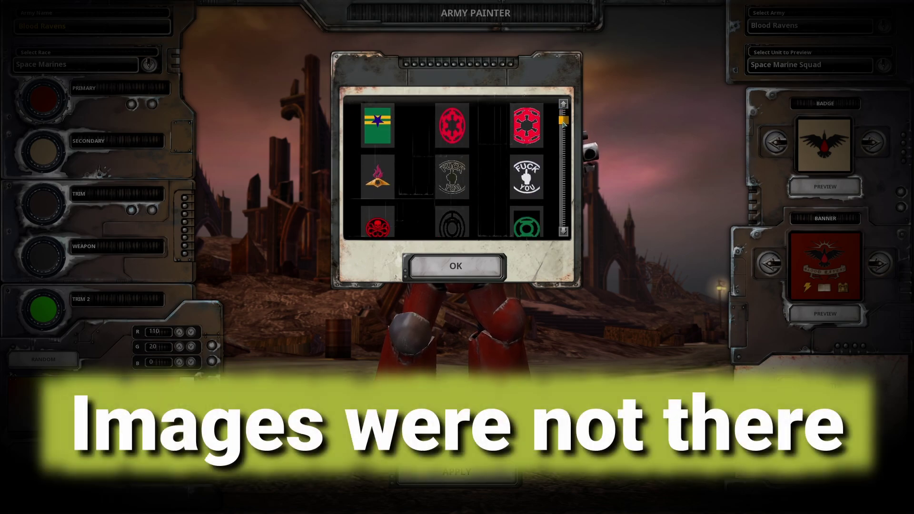
scroll(564, 122, "up", 2)
left_click(389, 131)
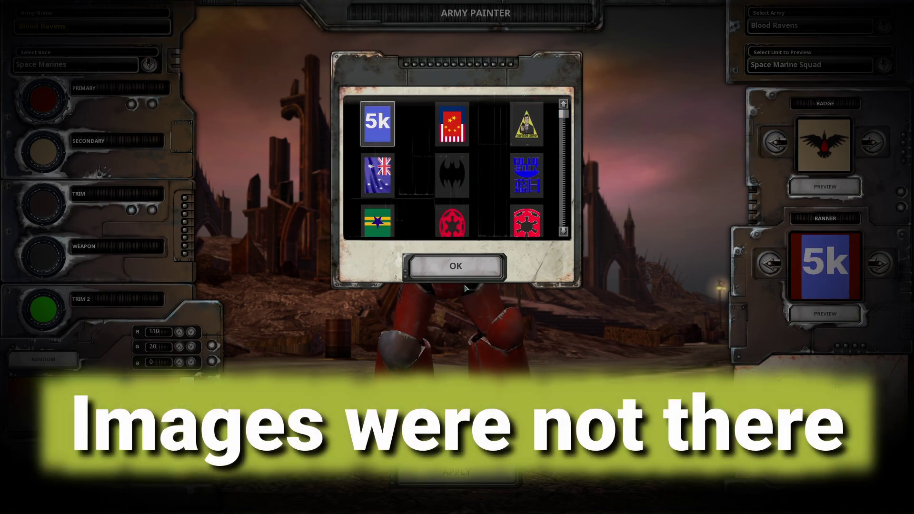
left_click(454, 270)
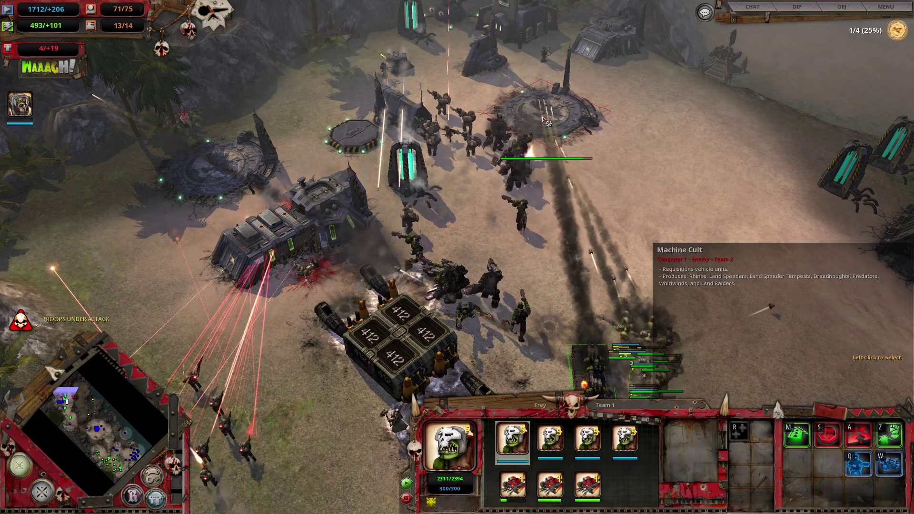
- Select the Ork squads in control group 3, followed by those in control group 2, on the battlefield
key("Right")
key("Up")
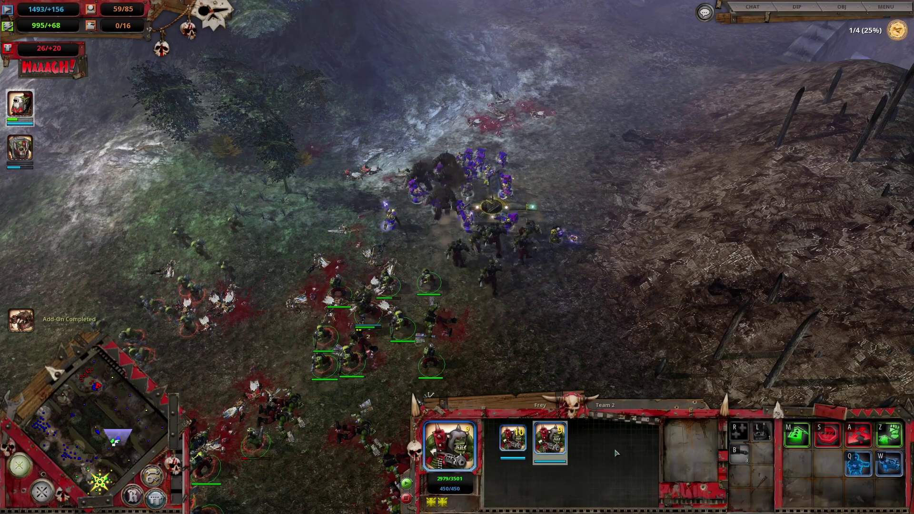
key("3")
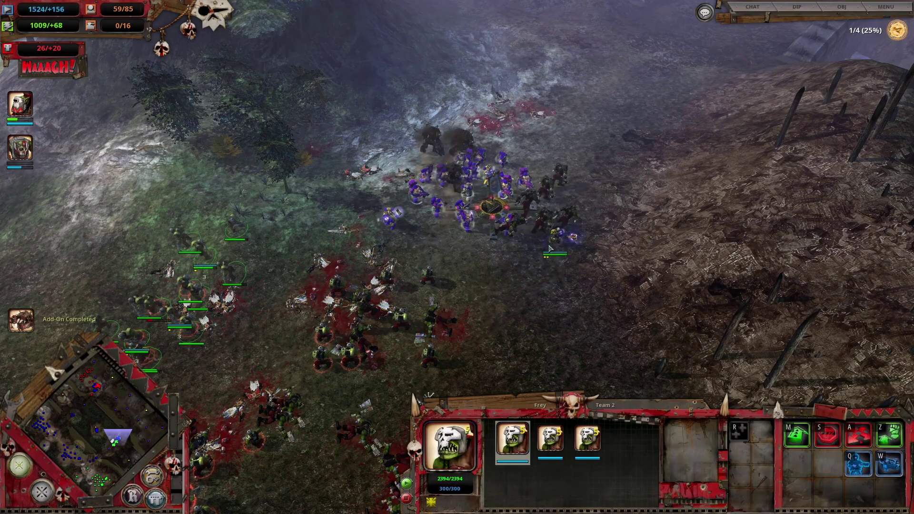
key("2")
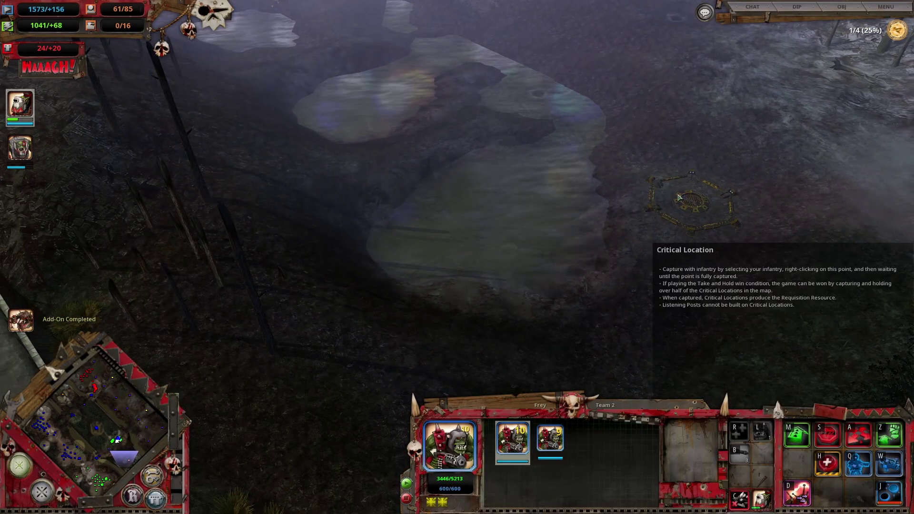
- Send the selected Ork squads to capture the Critical Location
right_click(680, 198)
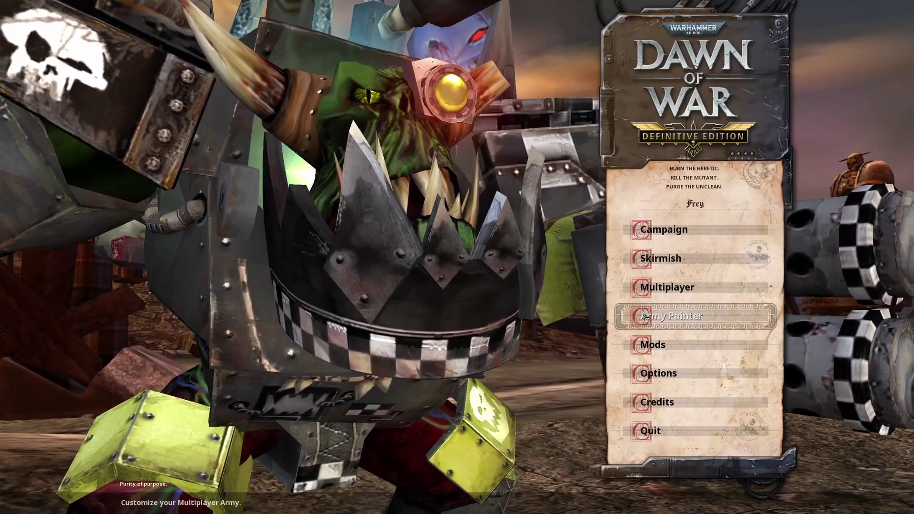
- In the Army Painter, create a new Ork army named HedSplittas MP and save the HedSplittas SP scheme
left_click(671, 315)
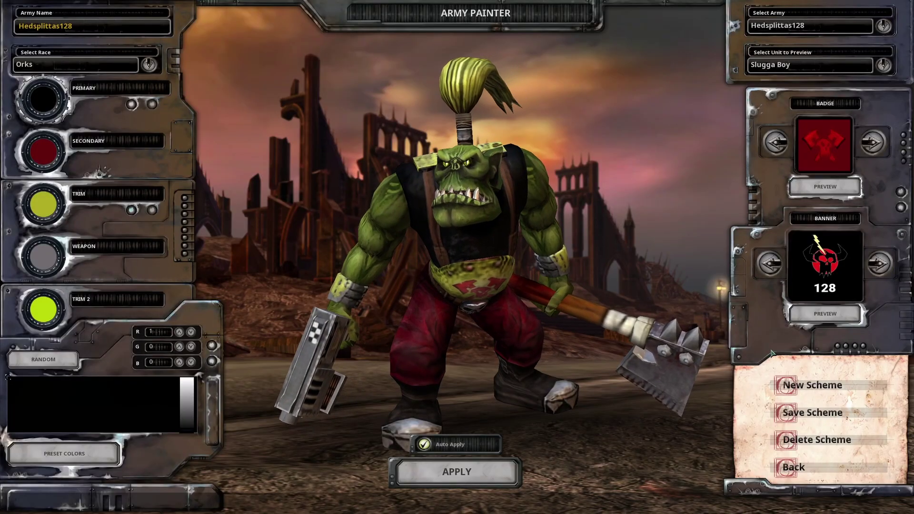
left_click(790, 412)
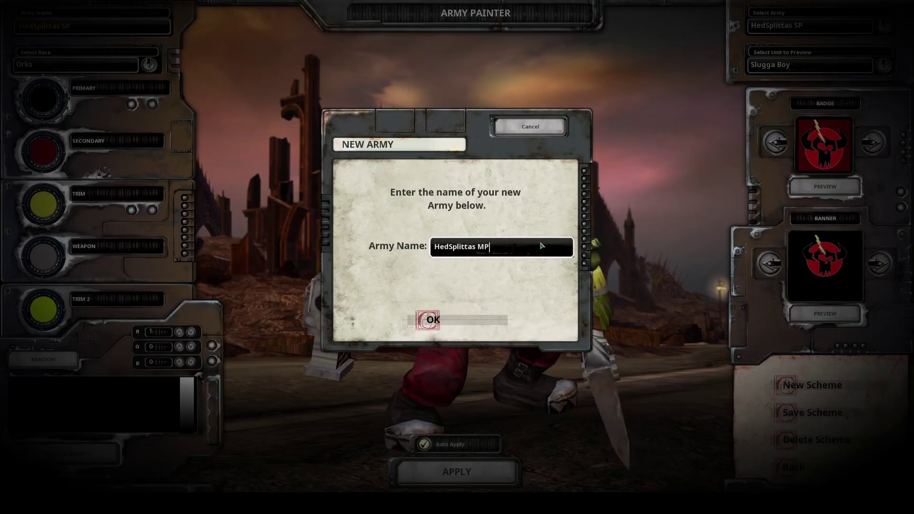
left_click(430, 320)
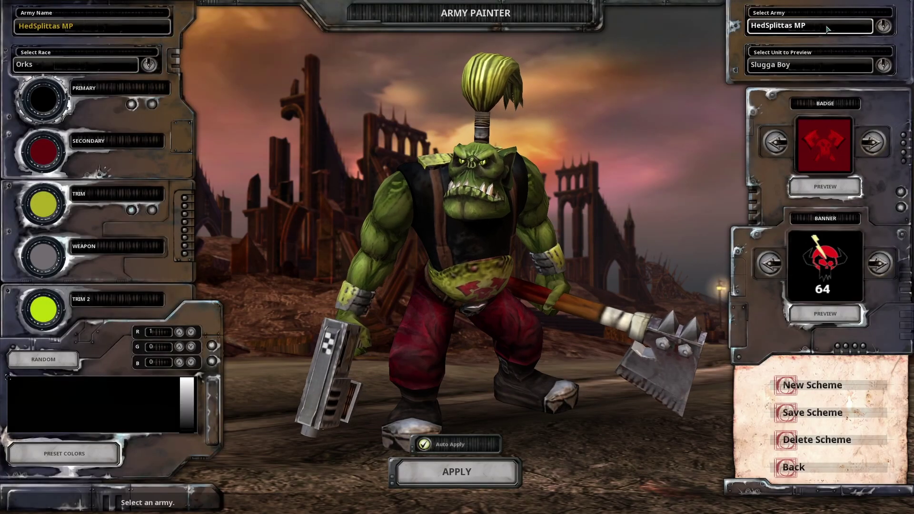
scroll(724, 20, "down", 1)
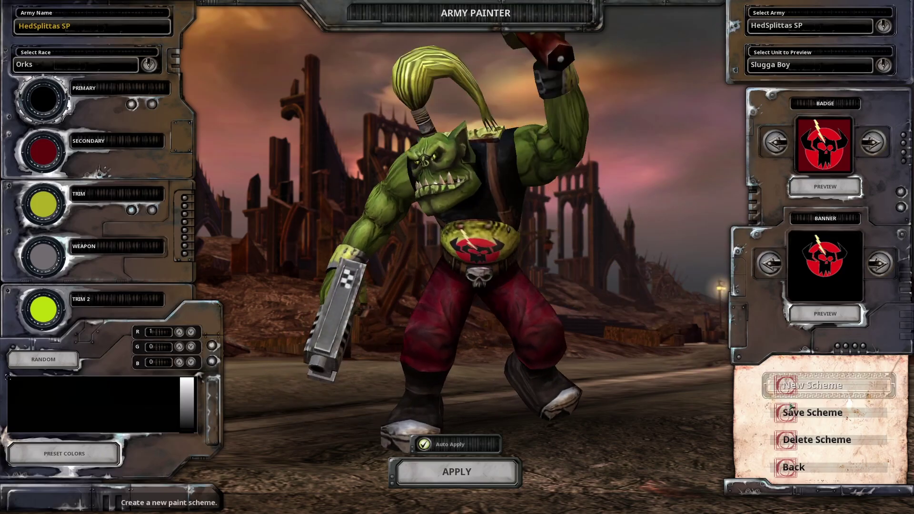
left_click(809, 412)
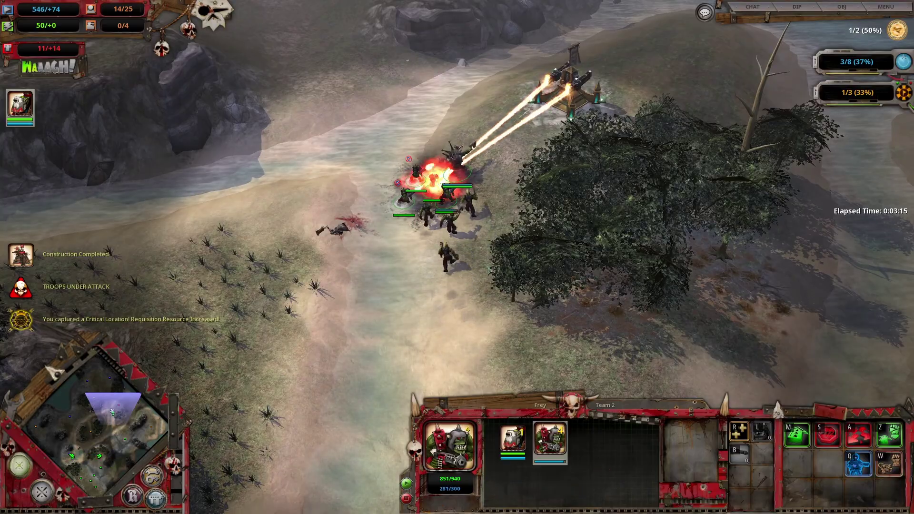
left_click(761, 500)
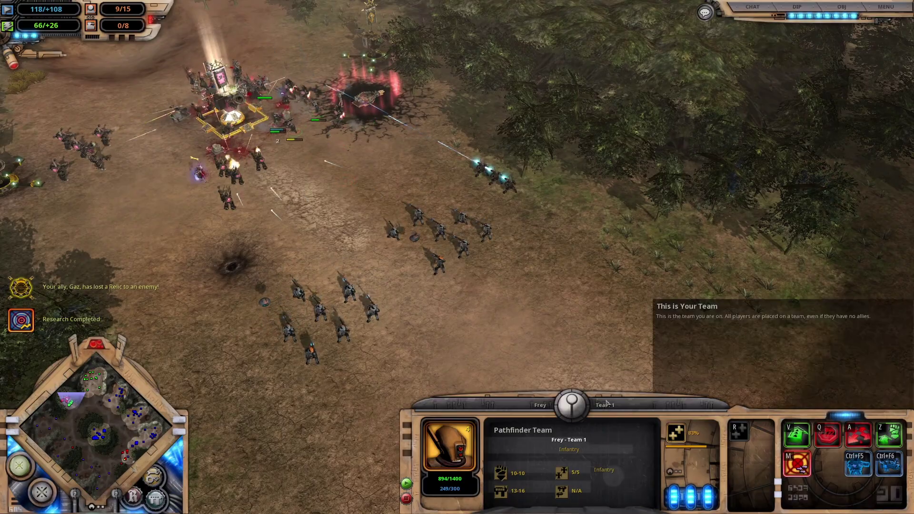
- Order the Pathfinder Team to the open ground south of the fight and target its ability on the enemies beside the relic
right_click(538, 347)
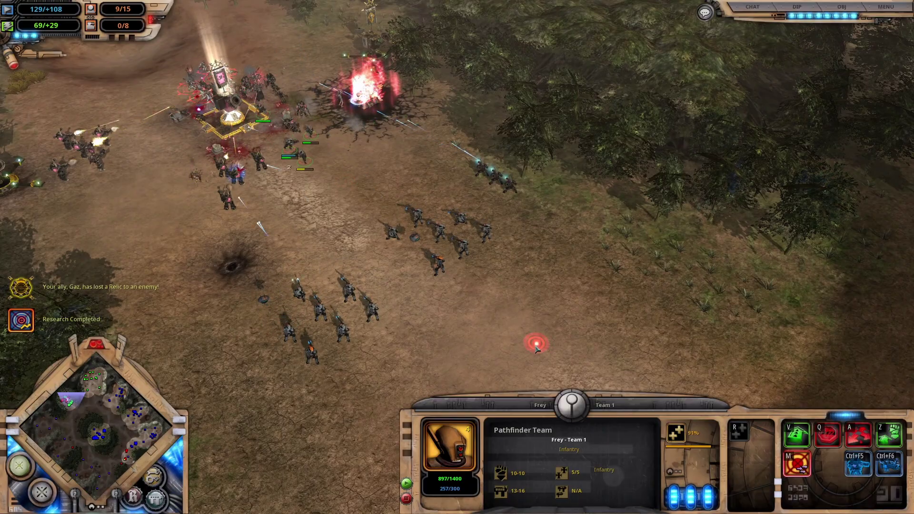
left_click(798, 462)
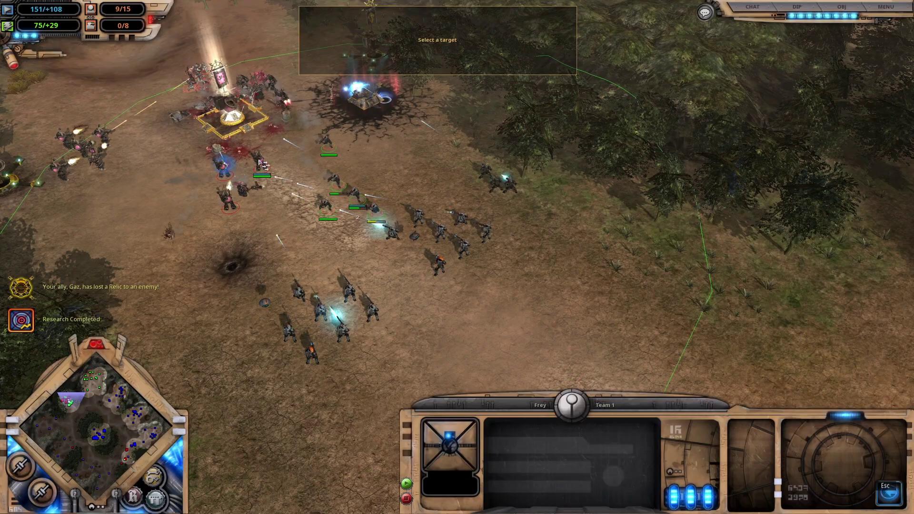
left_click(275, 119)
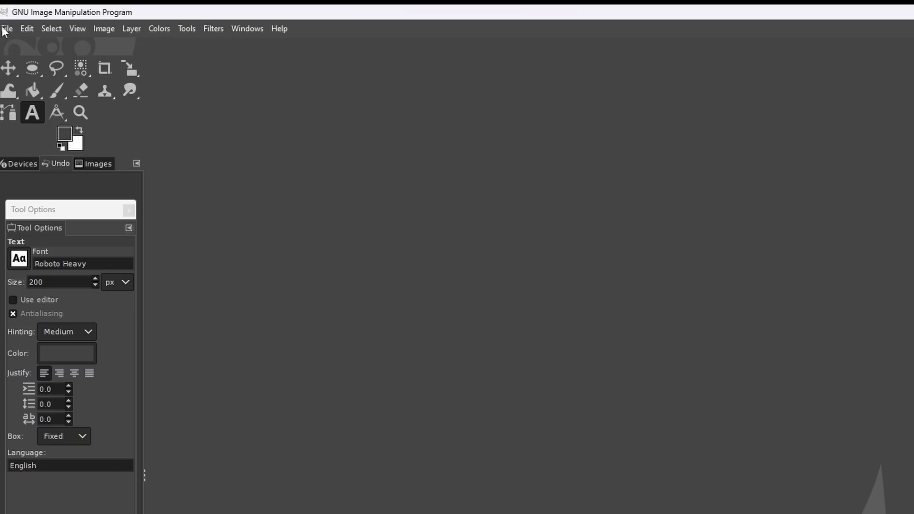
- Switch to GIMP and create a new 2000 × 3000 px image in RGB color
left_click(6, 30)
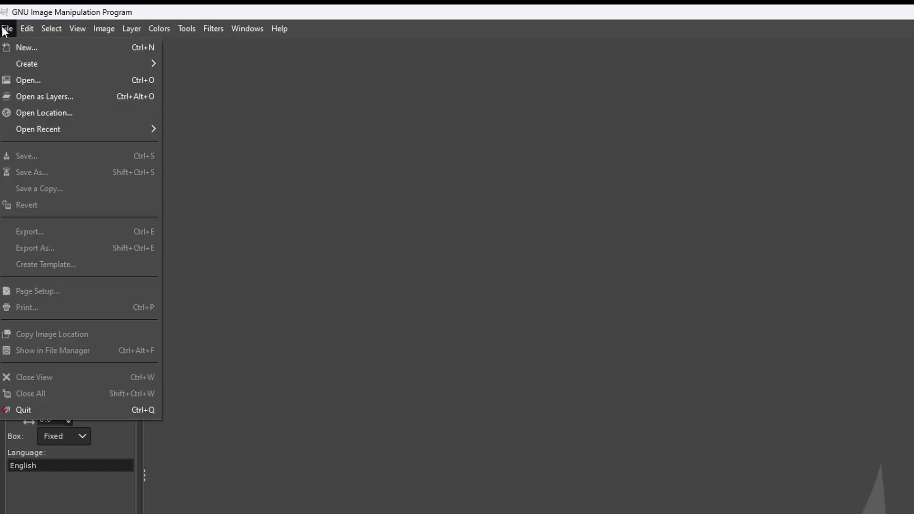
left_click(60, 51)
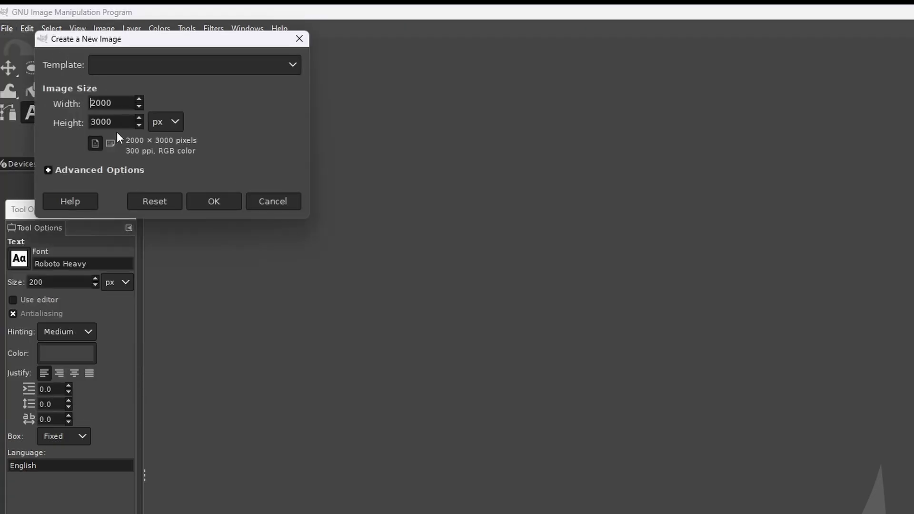
left_click(48, 170)
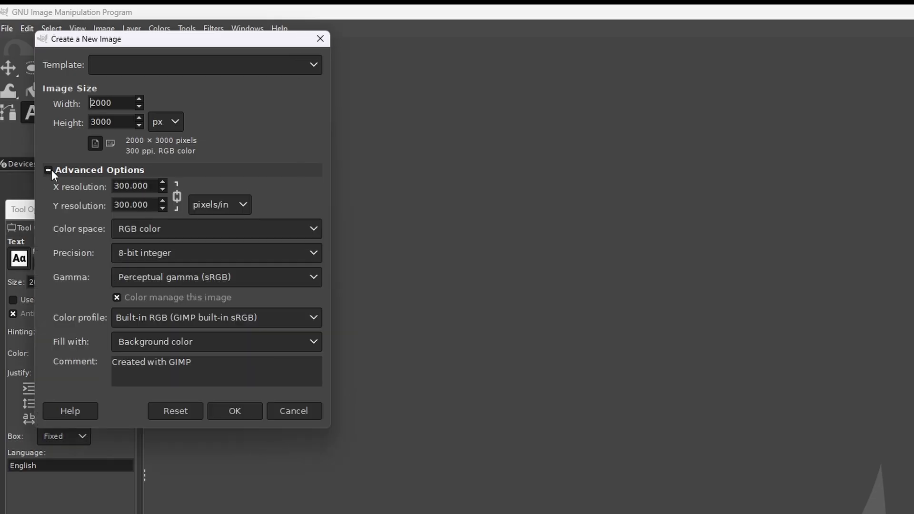
left_click(126, 230)
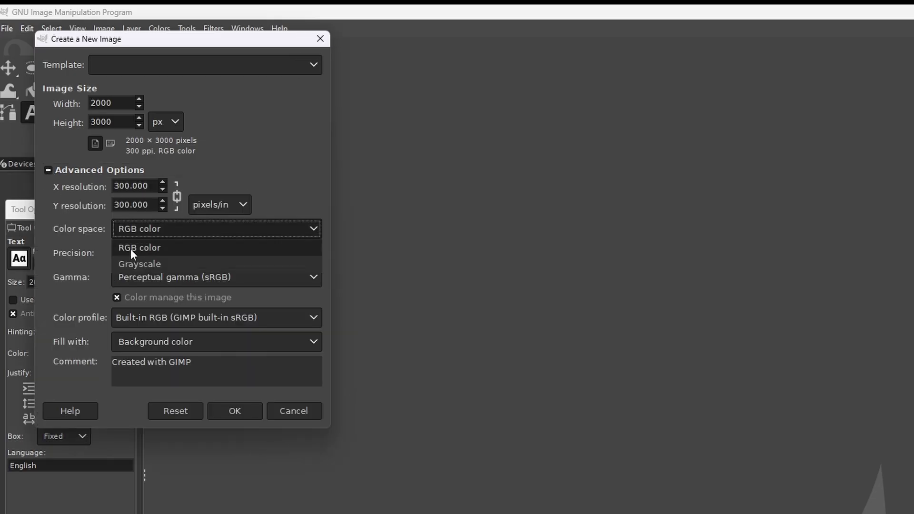
left_click(130, 250)
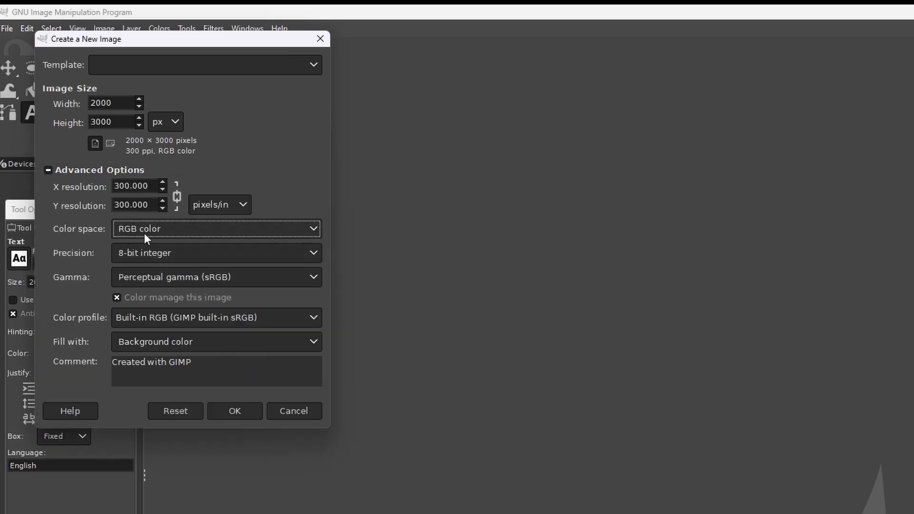
left_click(55, 169)
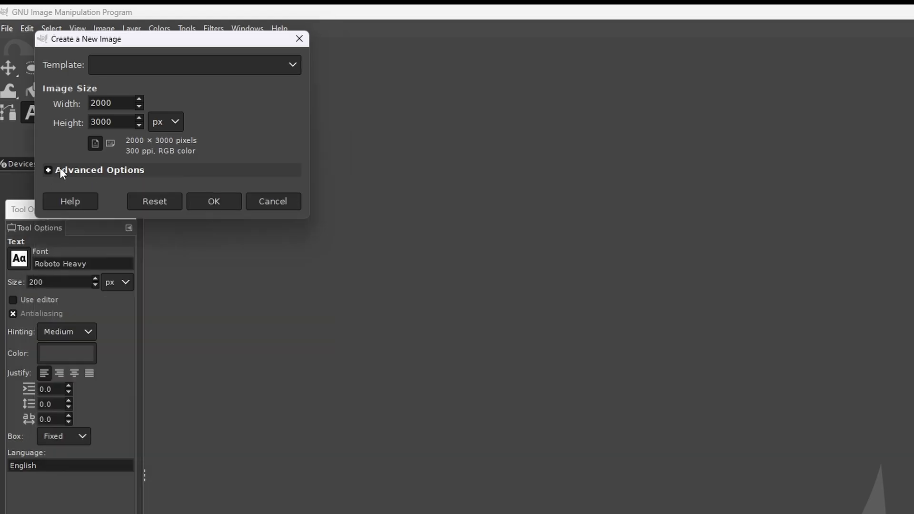
left_click(211, 201)
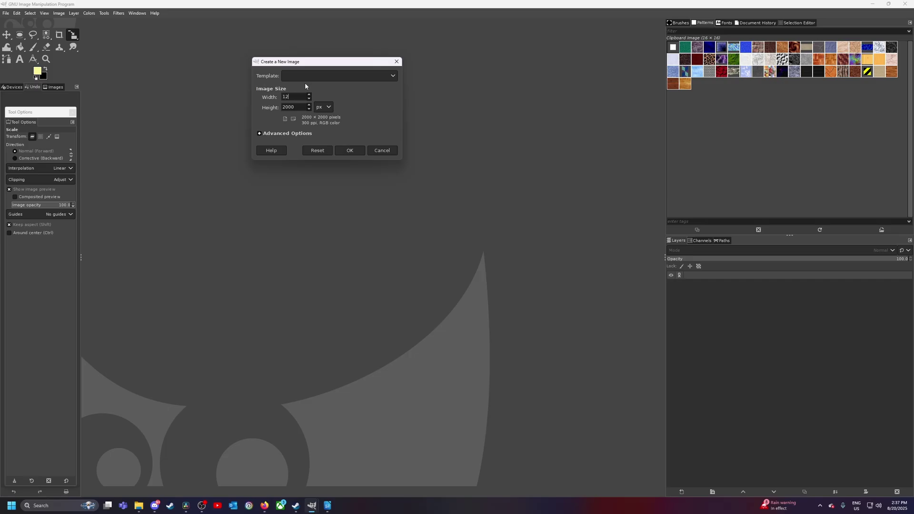
- Create another new image with a width of 128 px
type("128")
left_click(300, 108)
left_click(350, 151)
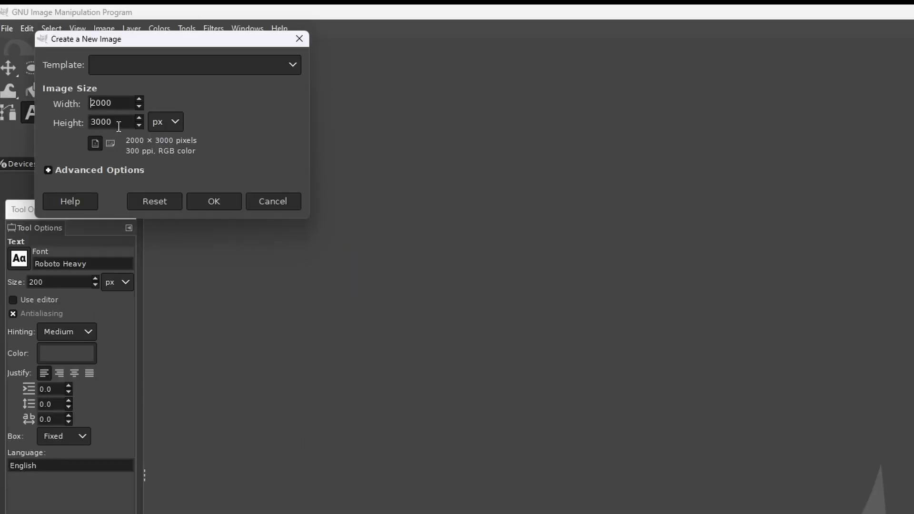
- Set the color space of the new 2000 × 3000 px image to RGB color in the advanced options
left_click(50, 170)
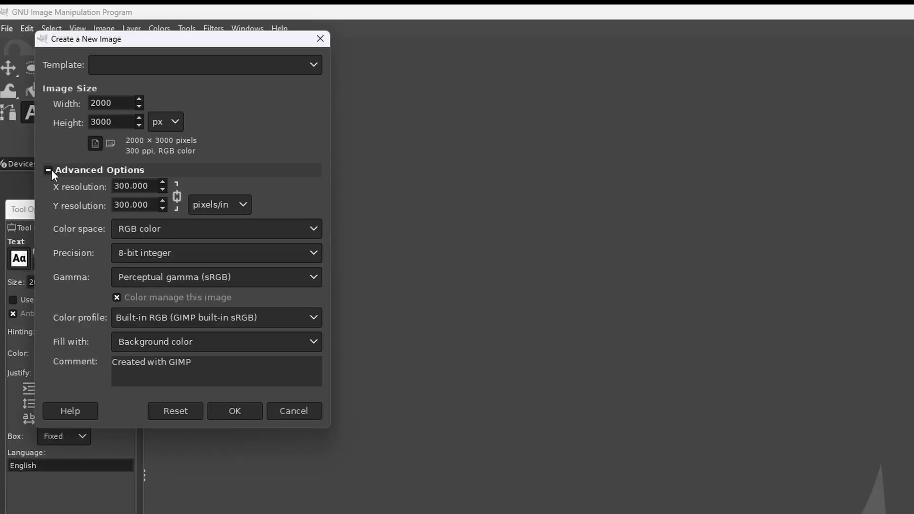
left_click(130, 230)
left_click(131, 248)
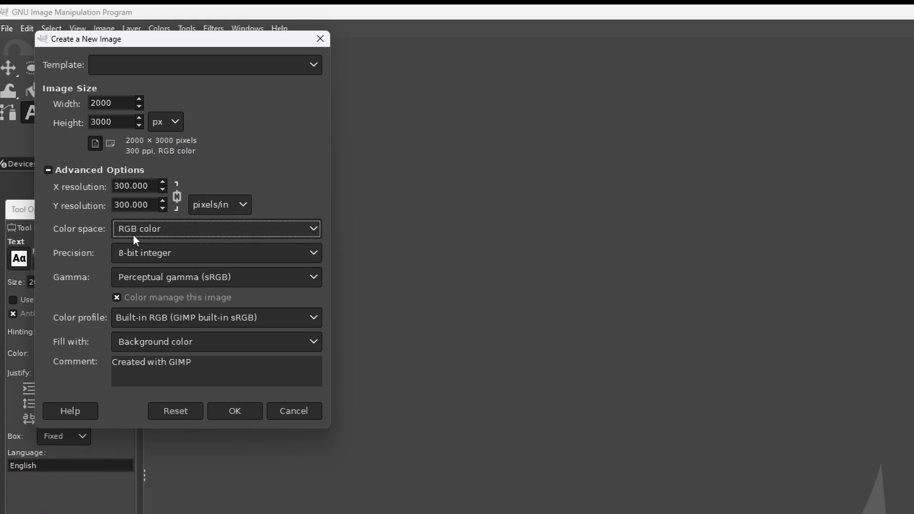
left_click(54, 168)
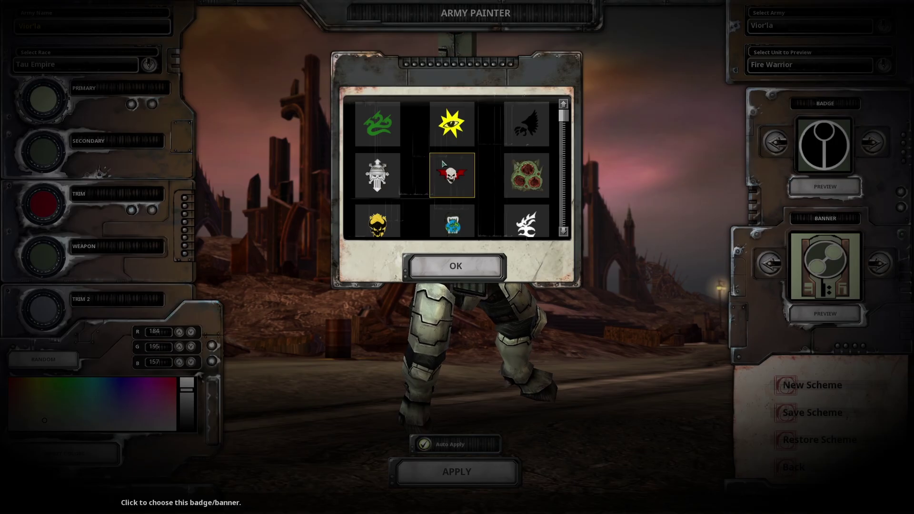
- Switch to Dawn of War and examine the badges and banners available for the Tau Empire army Vior'la
scroll(492, 149, "down", 3)
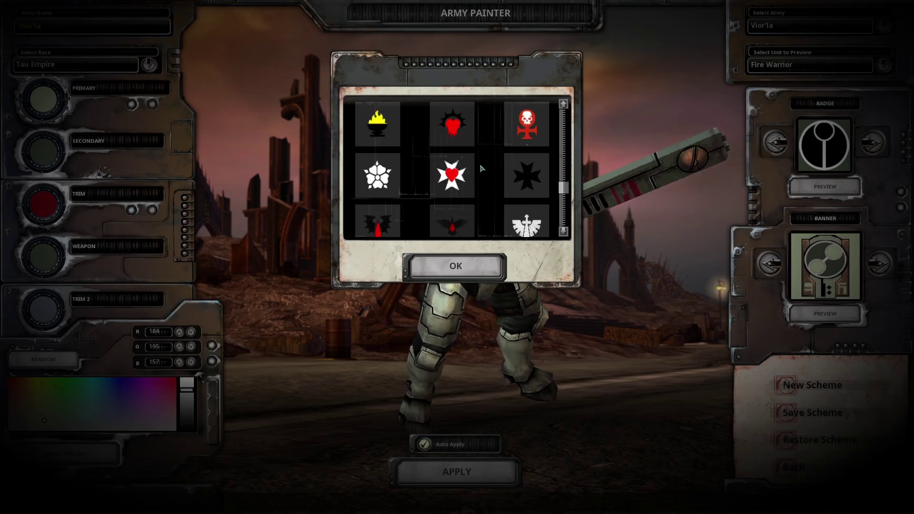
scroll(492, 149, "up", 5)
scroll(492, 149, "down", 5)
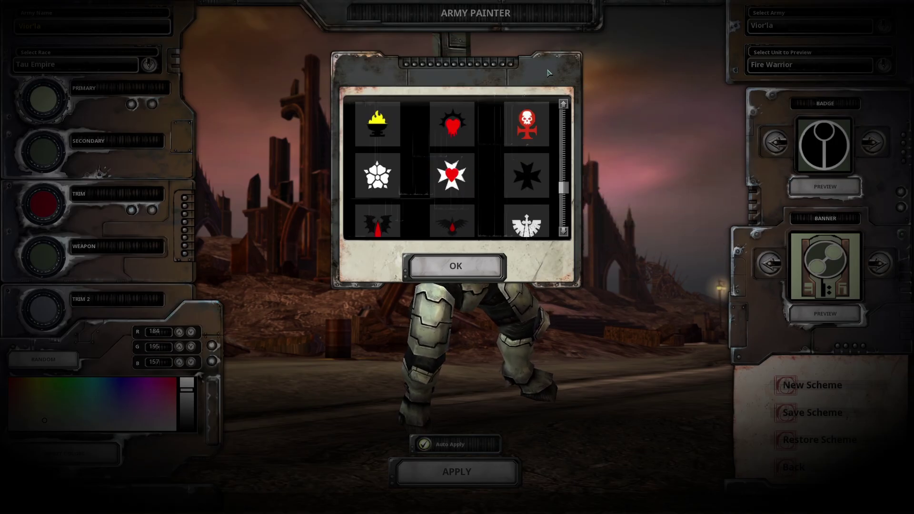
left_click(456, 267)
left_click(824, 266)
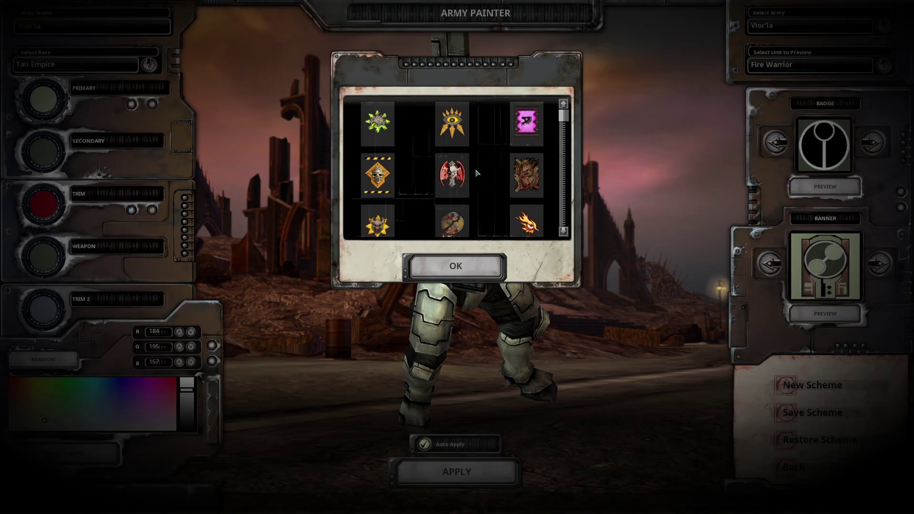
scroll(475, 168, "down", 5)
scroll(480, 172, "up", 5)
left_click(456, 265)
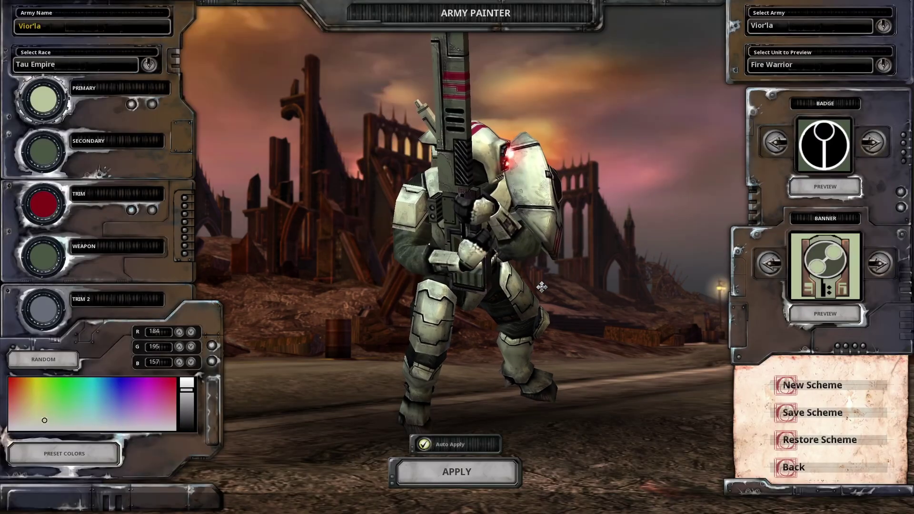
- Preview other preset armies in place of Vior'la and start a new scheme from the Sisters of Battle army Ardent Flame
left_click(790, 26)
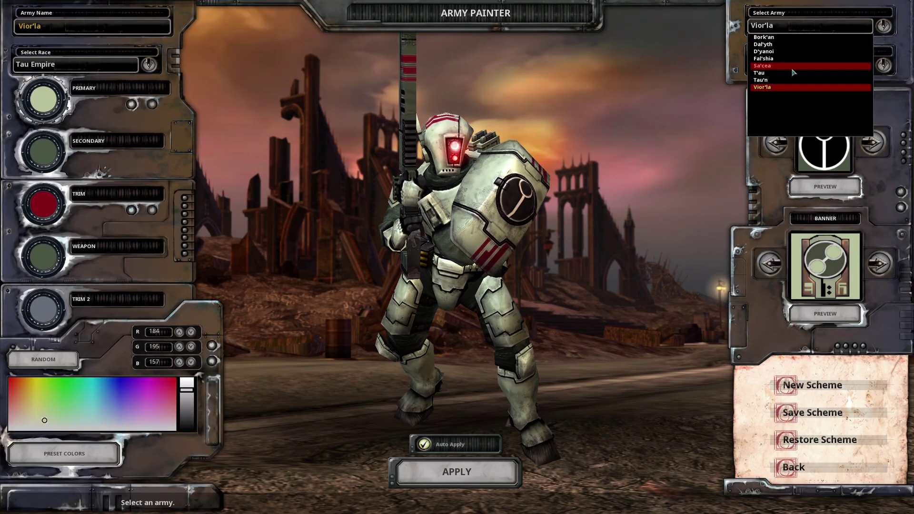
left_click(792, 71)
key("Up")
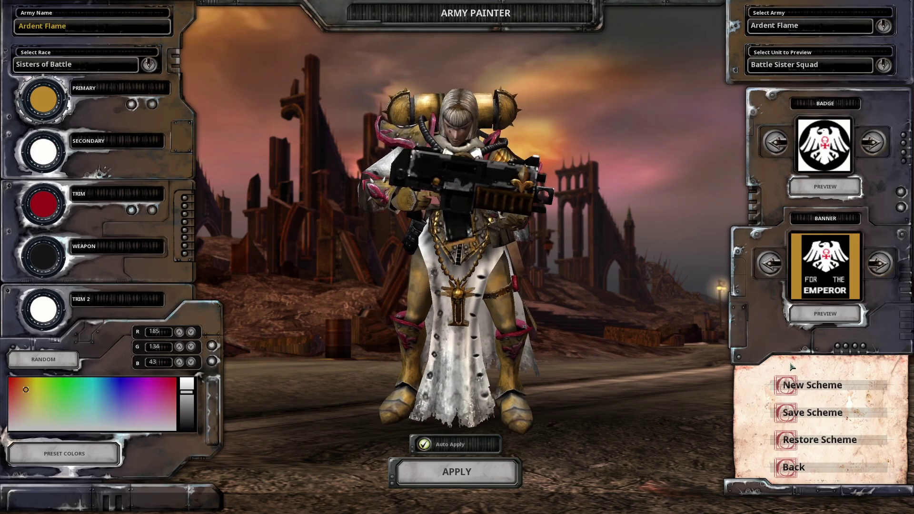
left_click(794, 387)
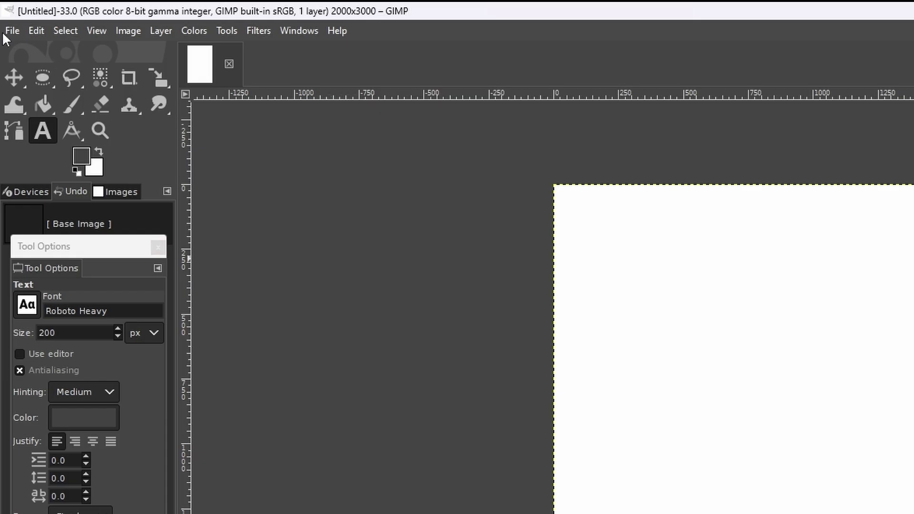
- Switch to GIMP and open the raven shield picture as a layer in the 2000 × 3000 px image
left_click(10, 32)
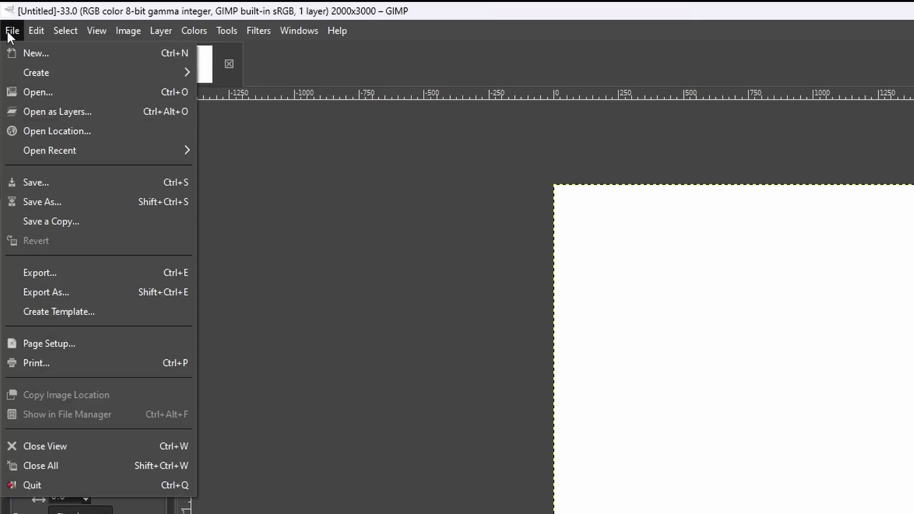
left_click(40, 112)
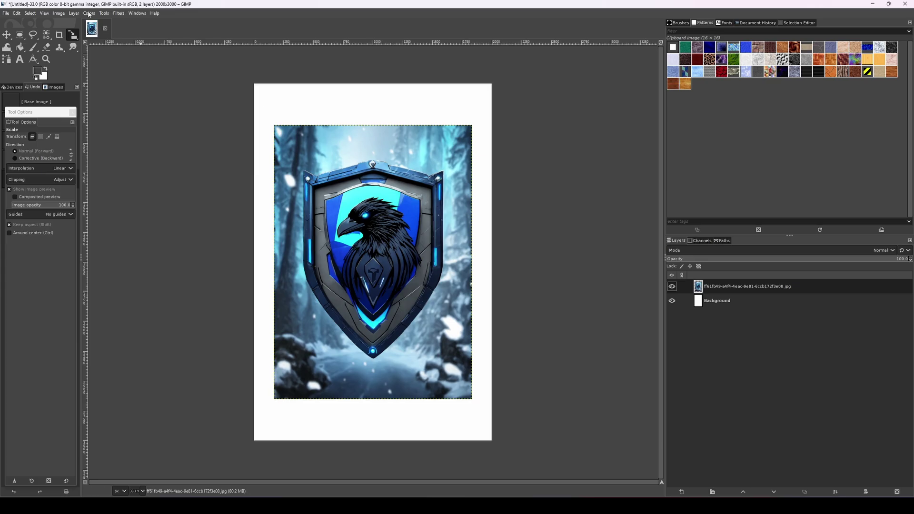
- Check the transparency options of the raven shield layer for adding an alpha channel
left_click(89, 14)
mouse_move(73, 13)
mouse_move(99, 101)
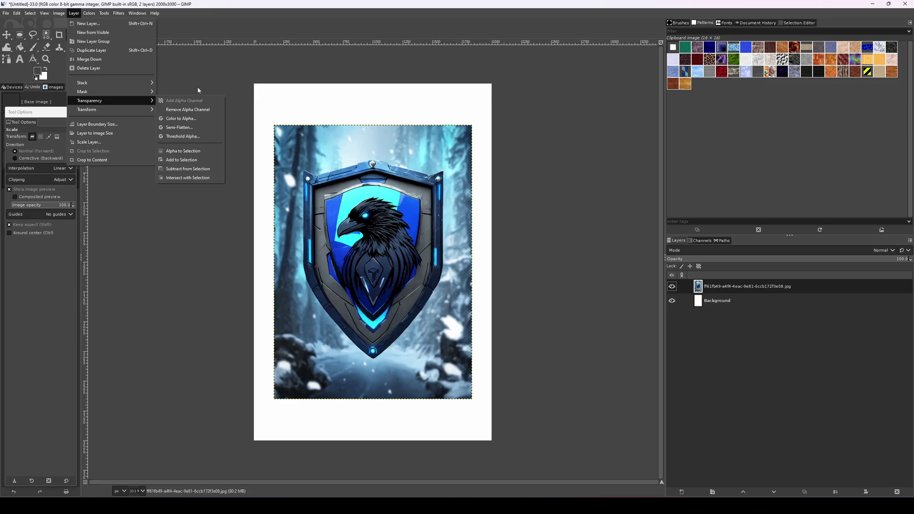
left_click(227, 71)
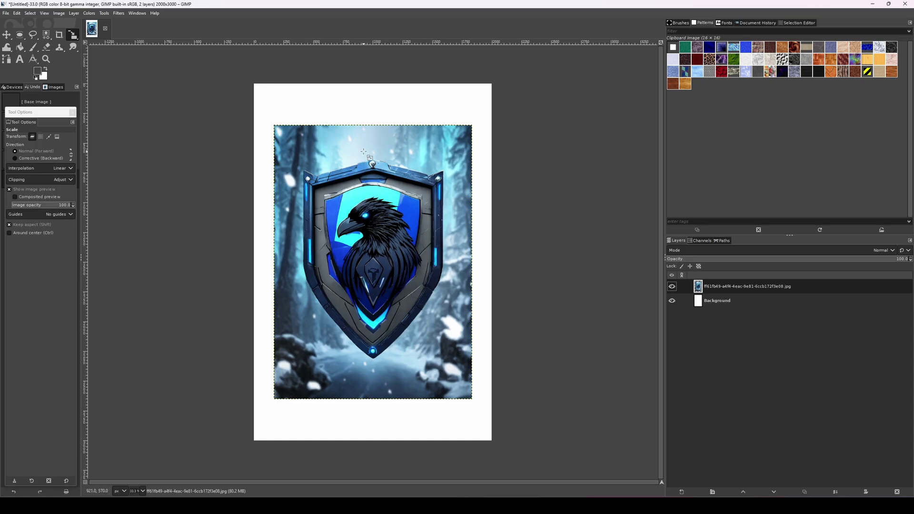
- Move the raven shield layer slightly upward on the white canvas
key("m")
left_click_drag(374, 224, 371, 212)
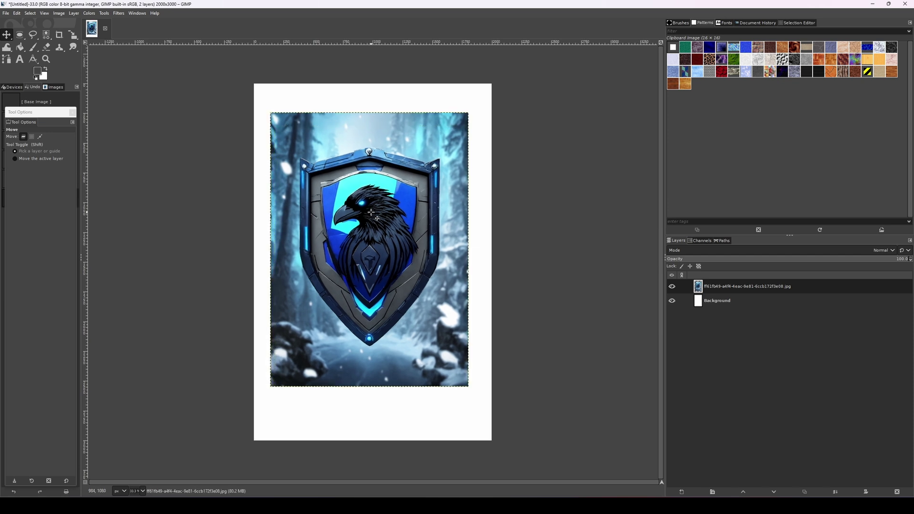
- Scale the raven shield layer proportionally to a width of 2000 px and move it to span the canvas width
key("shift+s")
left_click(357, 239)
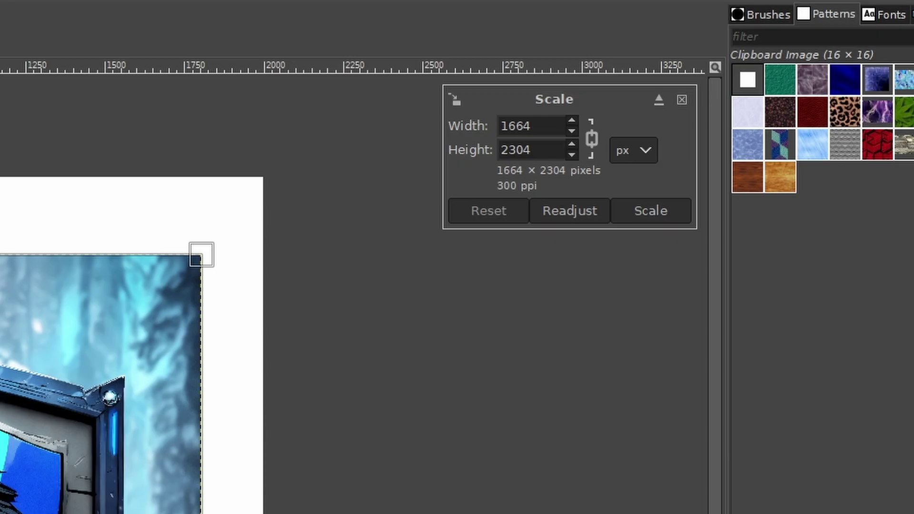
left_click_drag(543, 125, 490, 124)
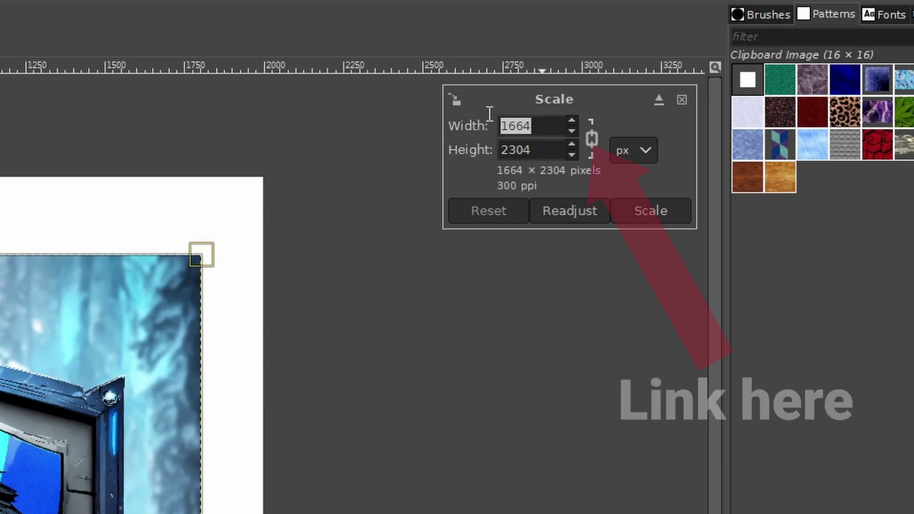
type("2000")
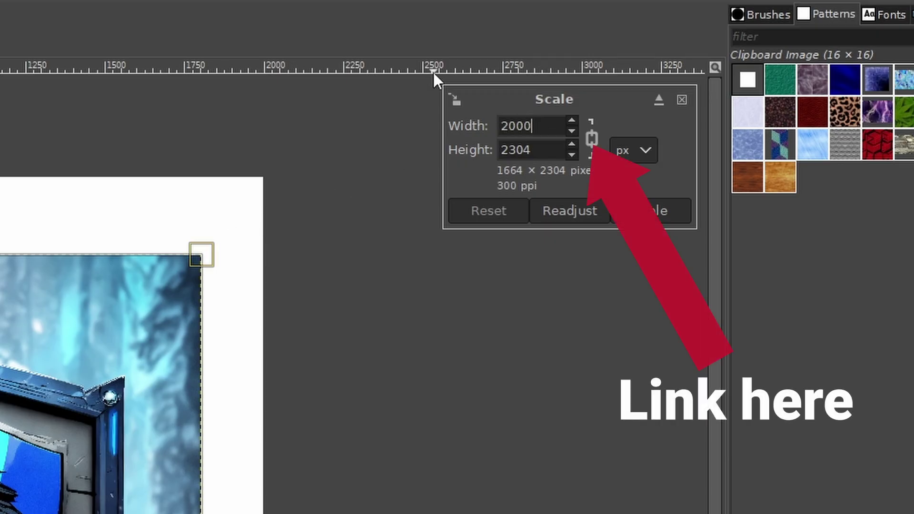
left_click(557, 153)
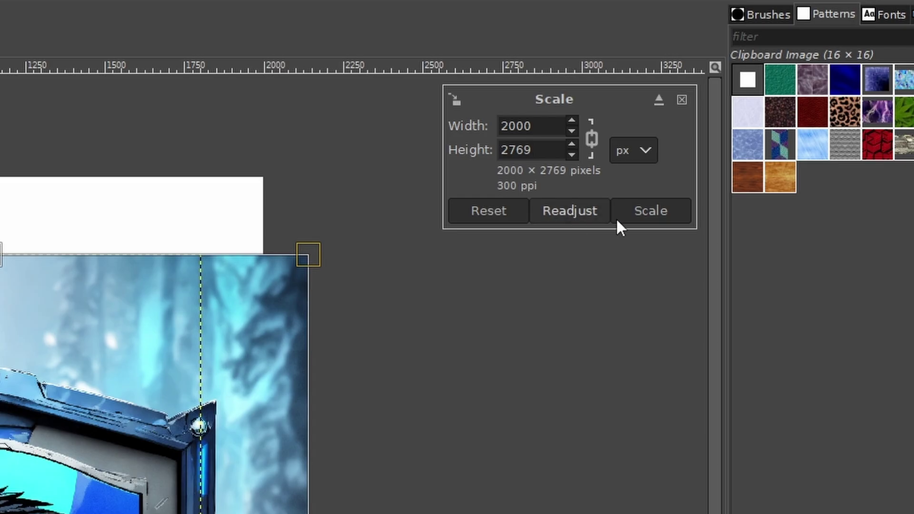
left_click(655, 220)
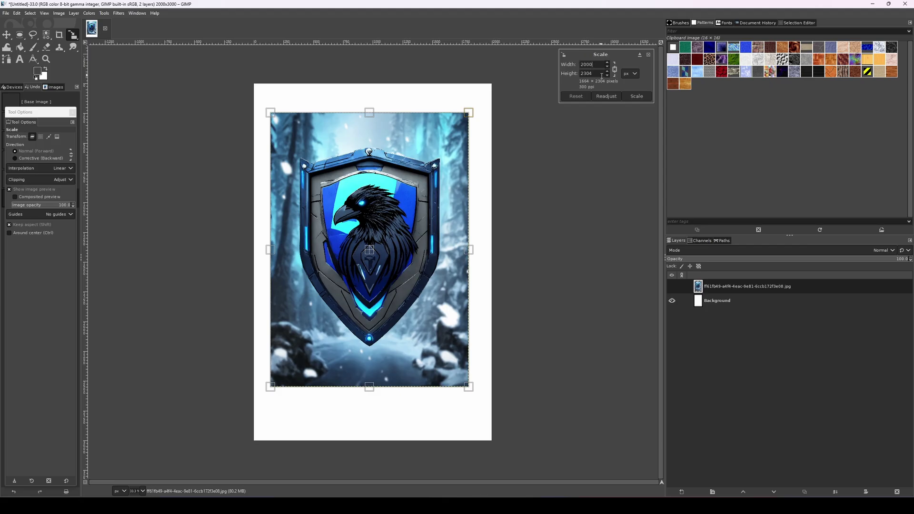
left_click(601, 76)
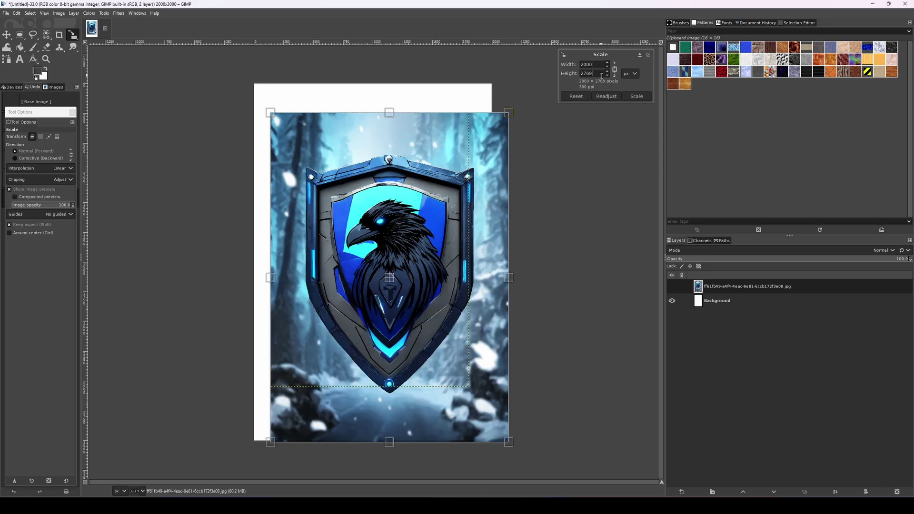
left_click(637, 98)
key("m")
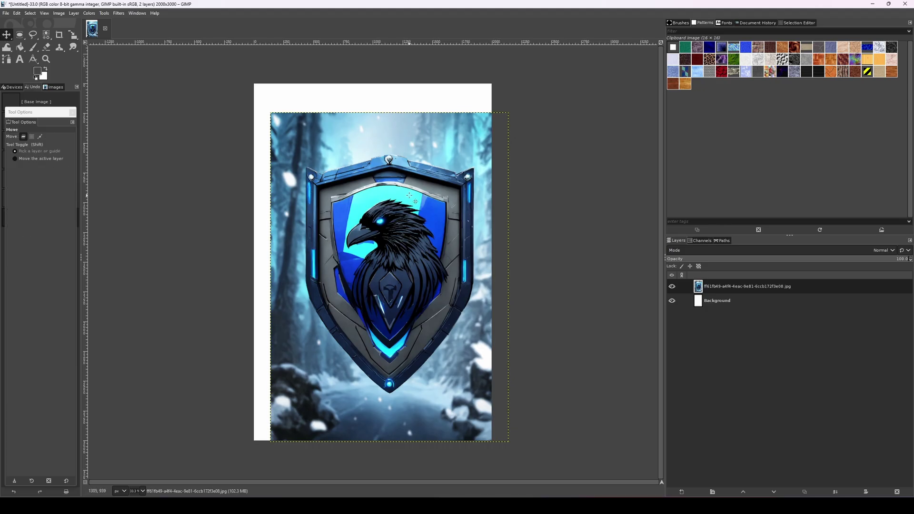
left_click_drag(404, 194, 392, 170)
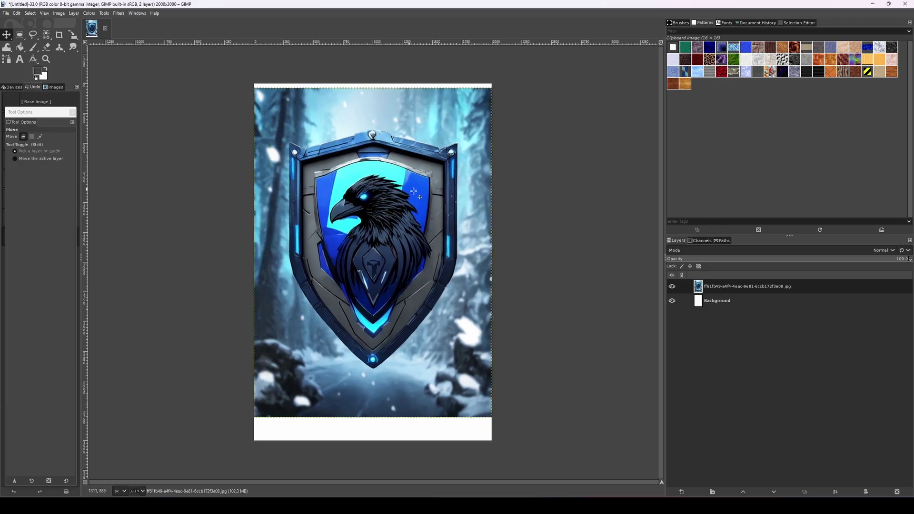
- Enlarge the raven shield layer to about 2360 × 3267 px and move it to cover the whole canvas with the shield centred
key("shift+s")
left_click(404, 151)
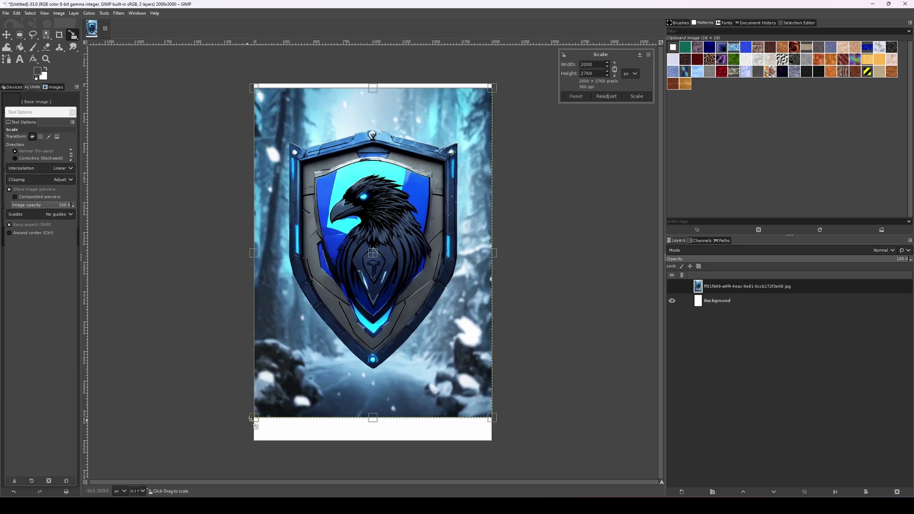
left_click_drag(255, 418, 226, 462)
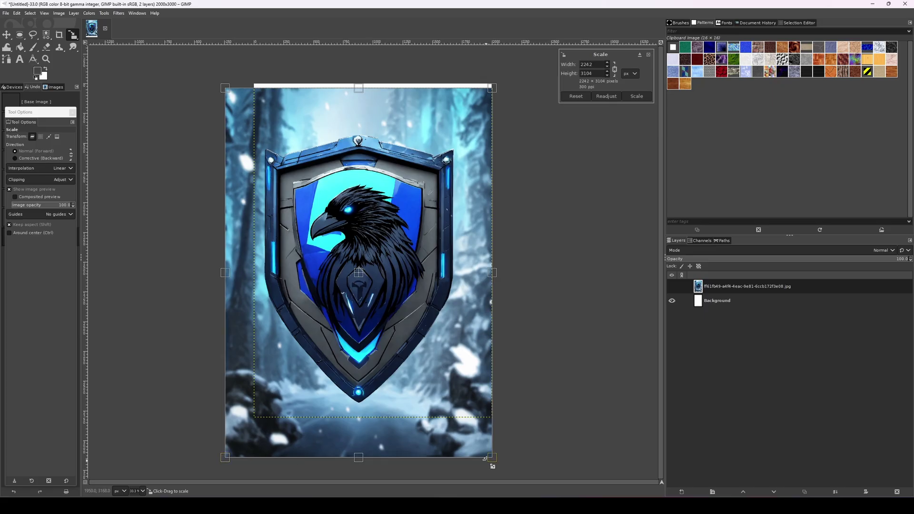
left_click_drag(492, 463, 509, 481)
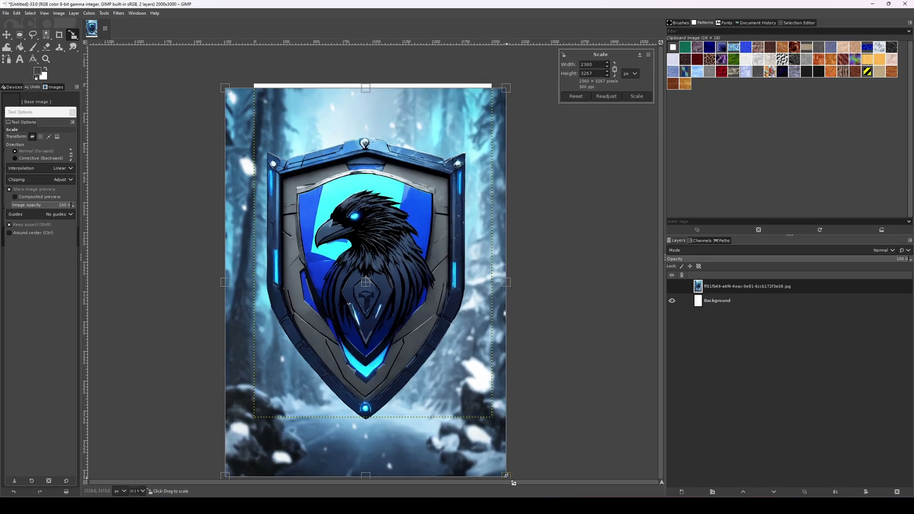
left_click(636, 96)
key("m")
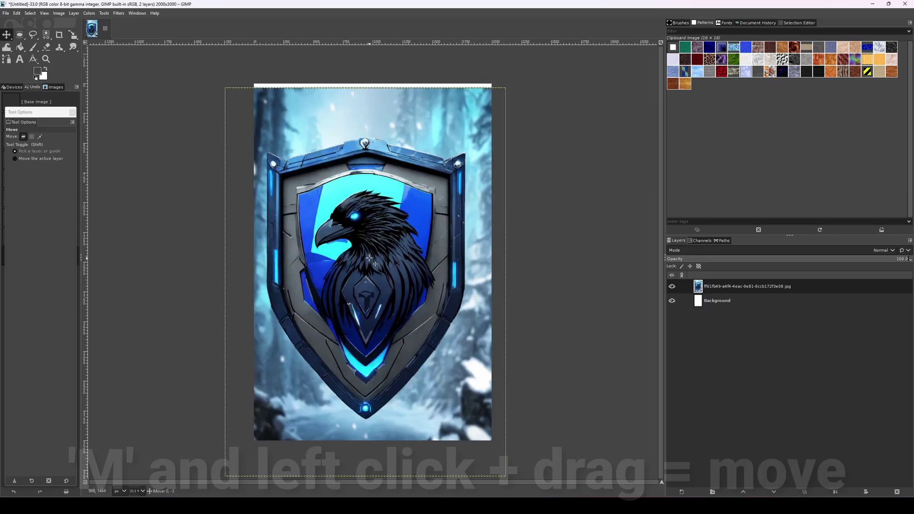
left_click_drag(371, 247, 374, 239)
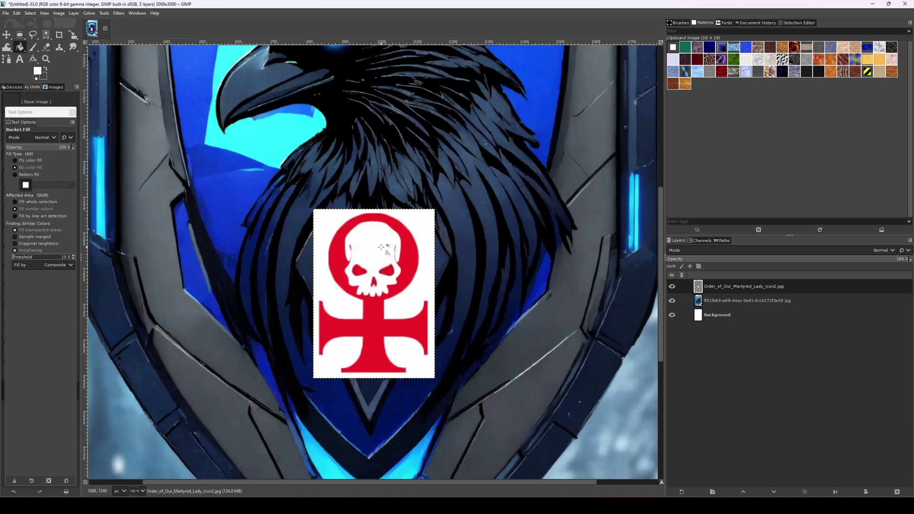
- Open Order_of_Our_Martyred_Lady_Icon2.jpg from the DOW badge workshop folder as a new layer
left_click(375, 246)
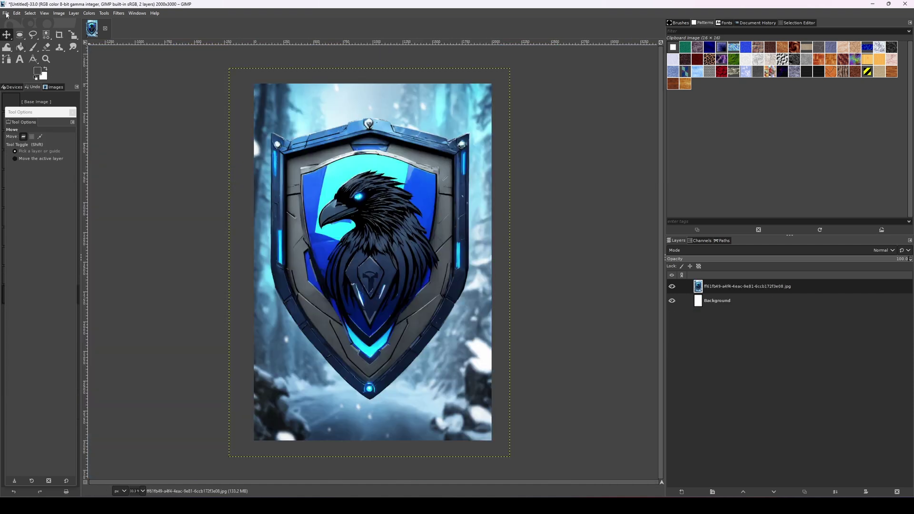
left_click(6, 13)
left_click(32, 56)
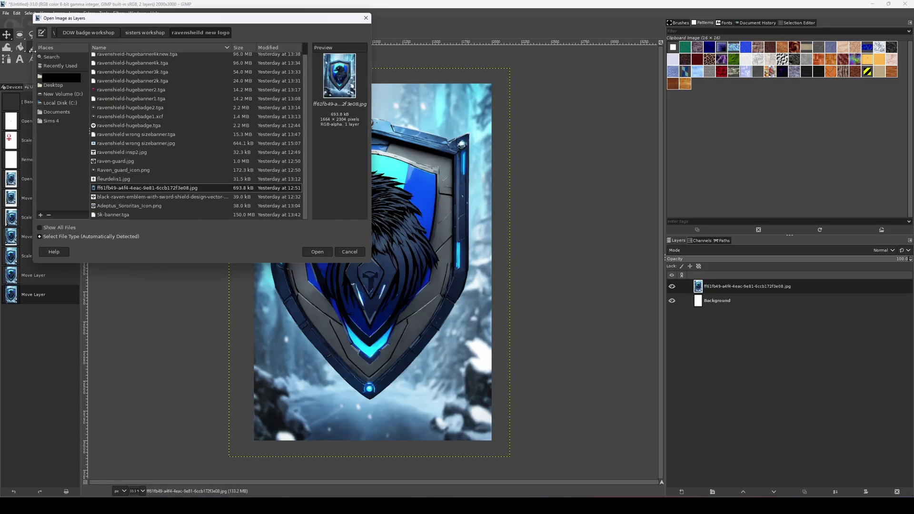
left_click(141, 33)
left_click(143, 153)
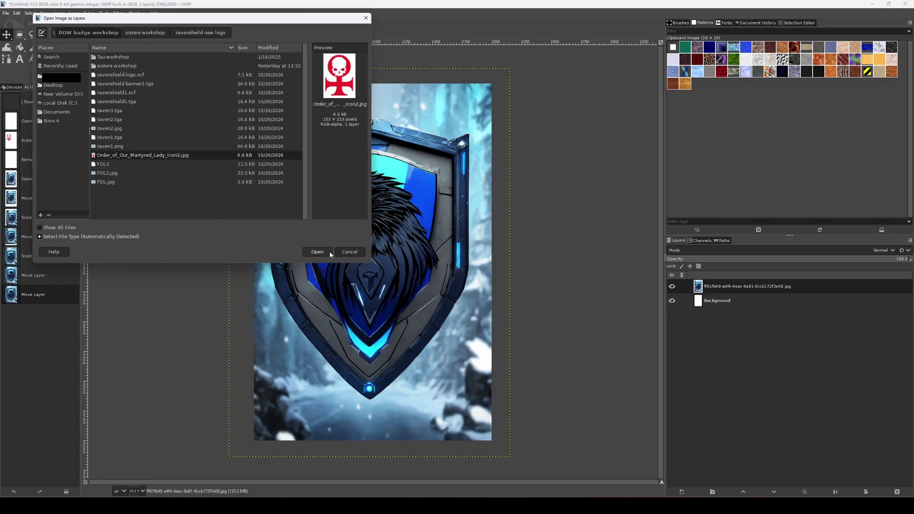
left_click(317, 251)
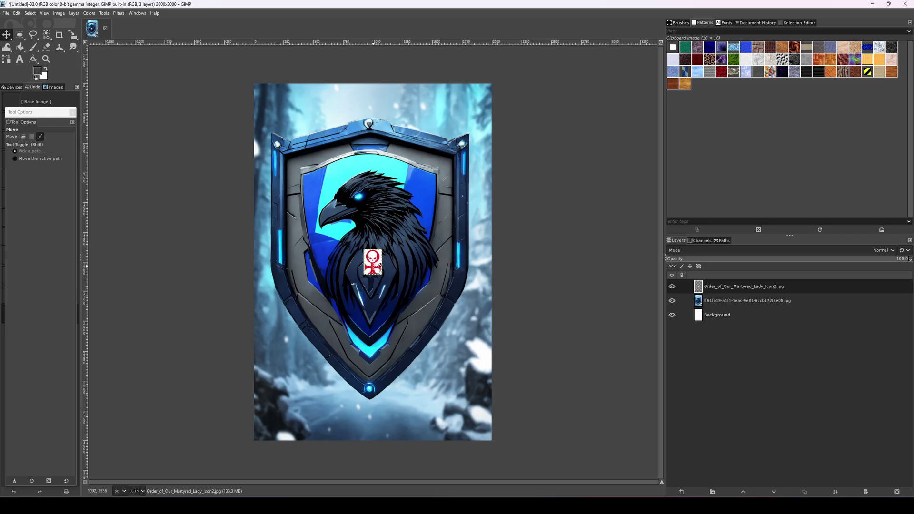
- Enlarge the skull-and-cross icon layer proportionally to about twice its size and centre it on the raven's chest
key("plus")
key("plus")
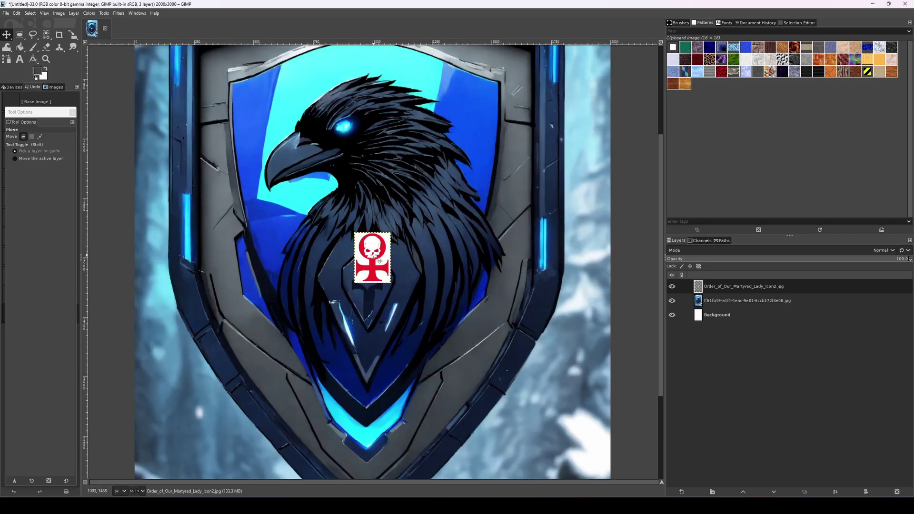
left_click_drag(382, 263, 307, 200)
key("shift+s")
left_click(372, 284)
left_click(628, 98)
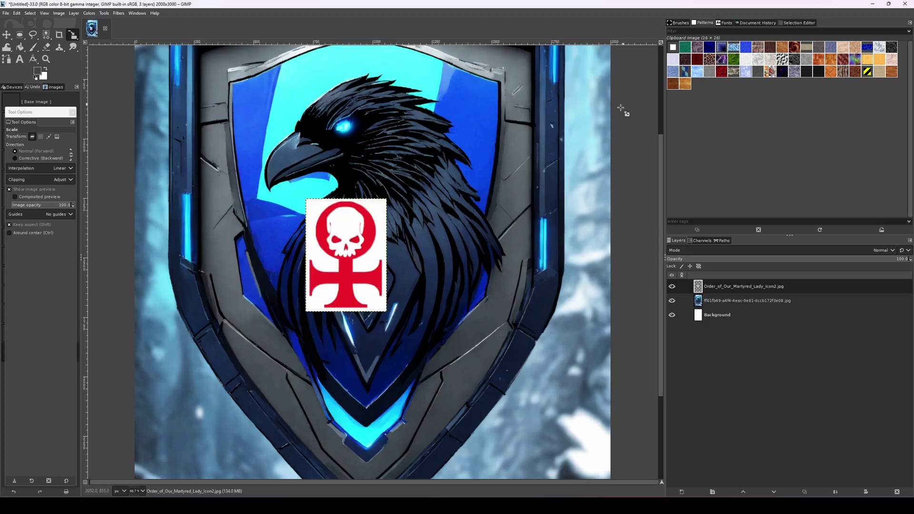
key("minus")
- Fill the white skull of the icon with dark grey using Bucket Fill
key("shift+b")
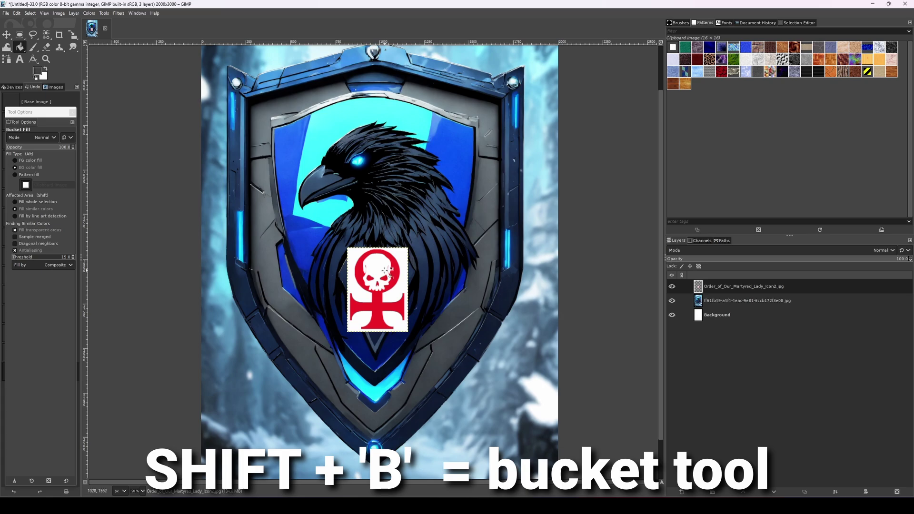
key("plus")
key("plus")
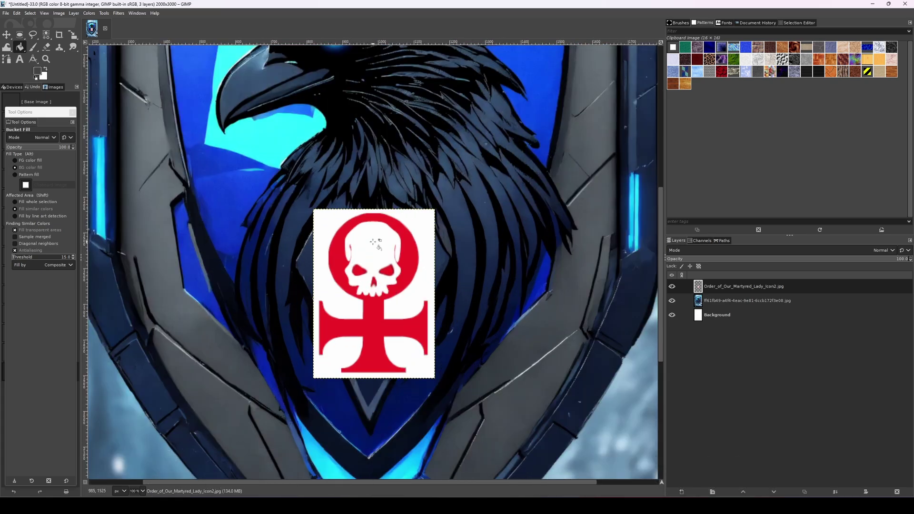
key("x")
left_click(375, 245)
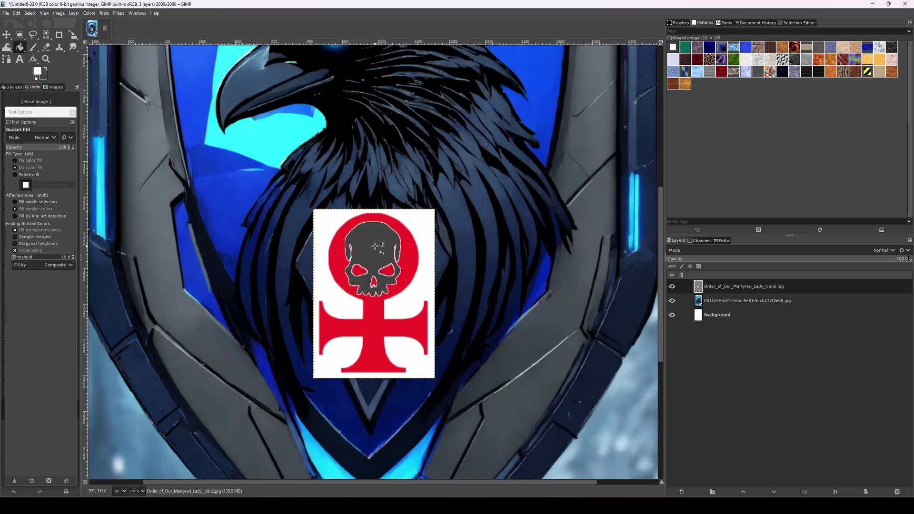
key("plus")
key("plus")
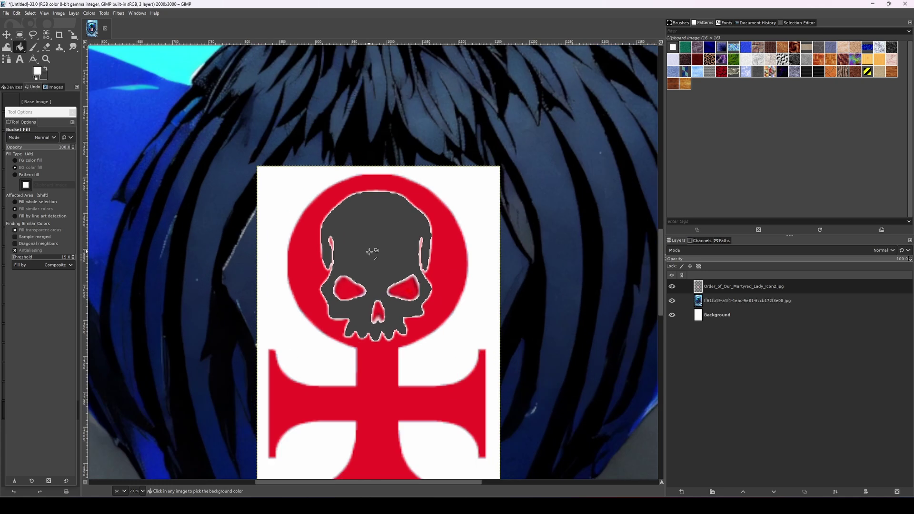
key("1")
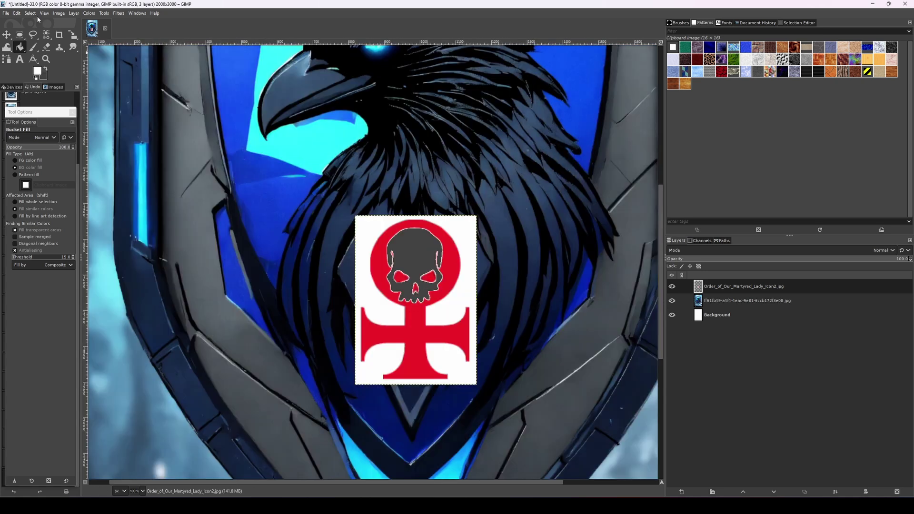
- Select the icon's white background by color at threshold 15 and delete it
left_click(30, 13)
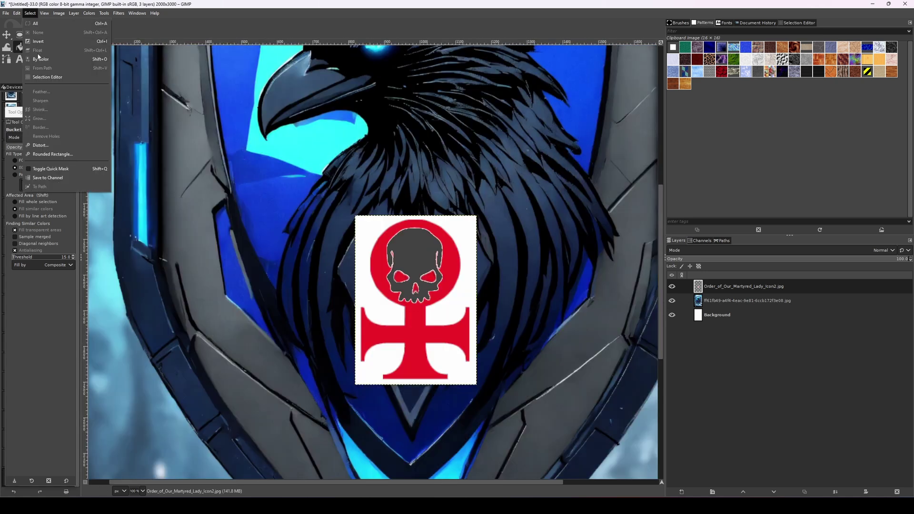
left_click(41, 59)
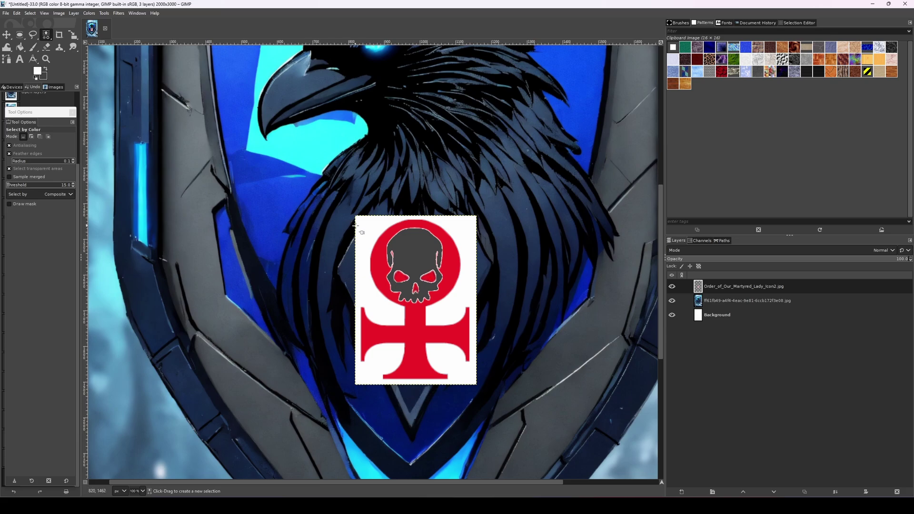
left_click_drag(360, 227, 373, 228)
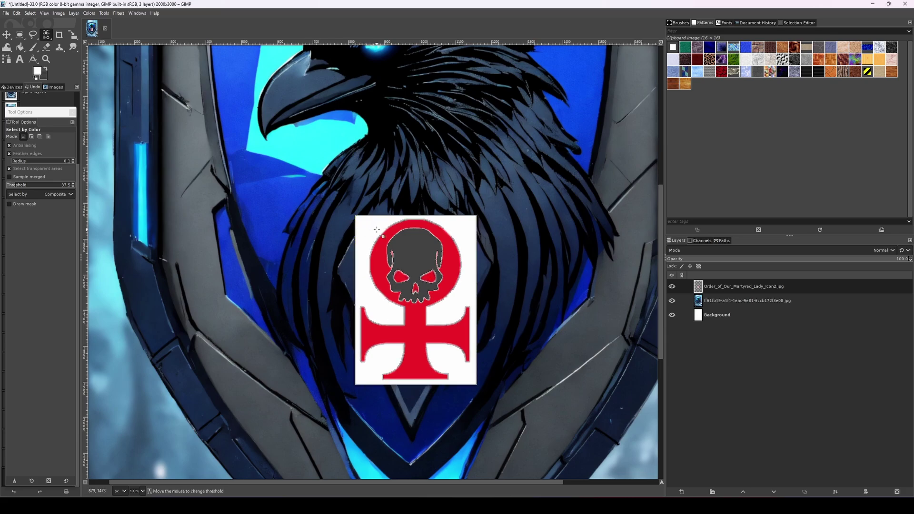
key("Escape")
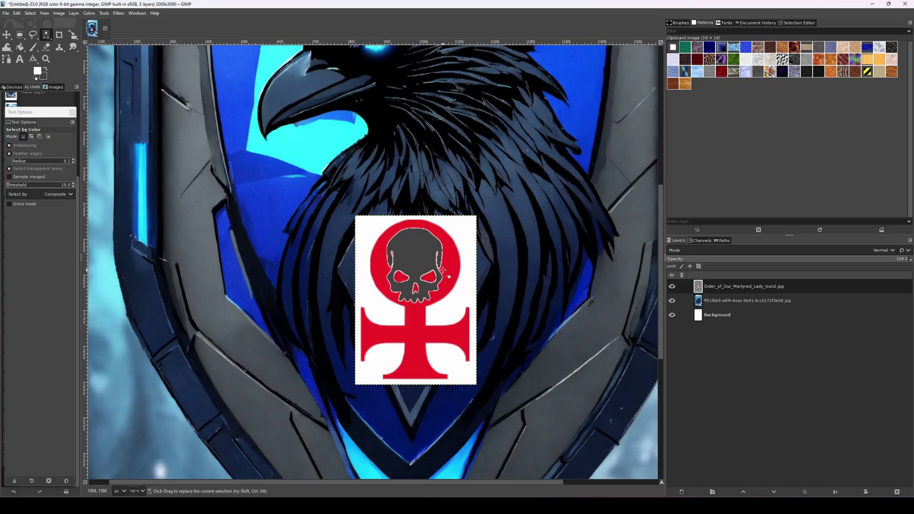
scroll(443, 270, "up", 2, "ctrl")
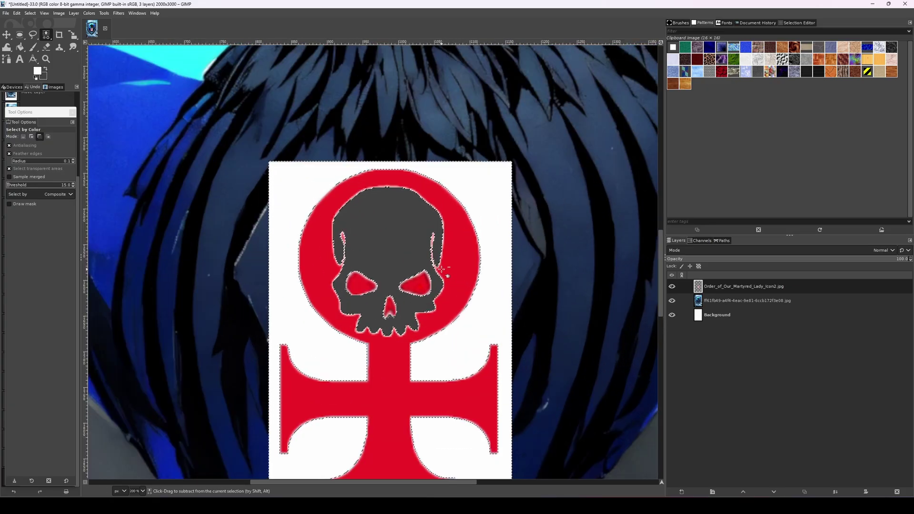
scroll(442, 269, "down", 2, "ctrl")
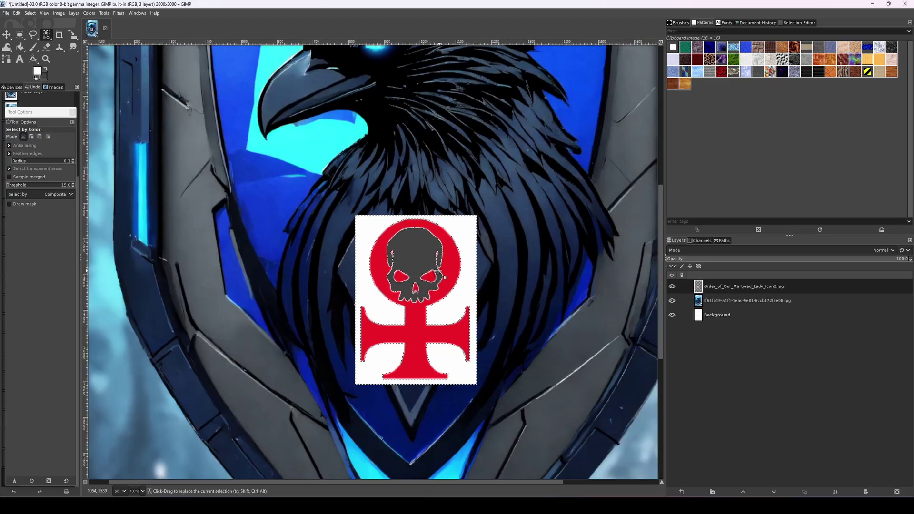
key("Delete")
scroll(440, 272, "down", 2, "ctrl")
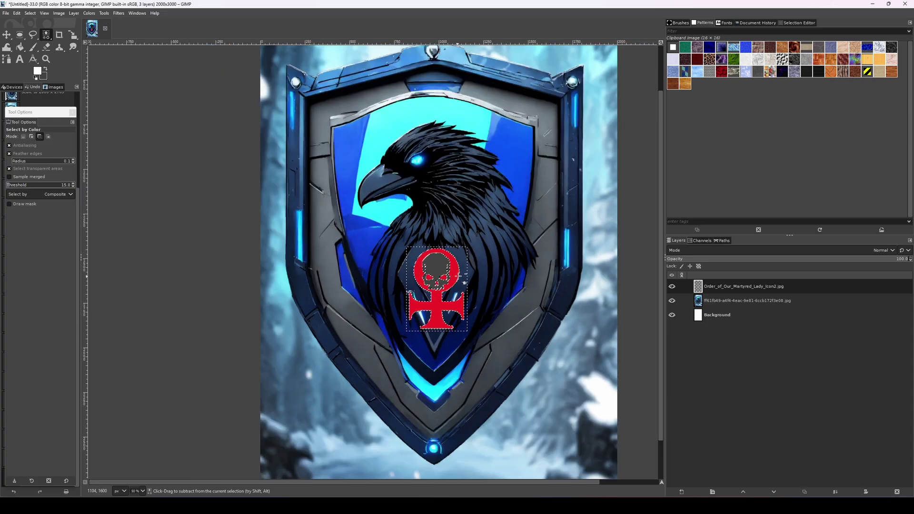
- Clear the selection and fill the icon's dark grey skull with white
left_click(30, 13)
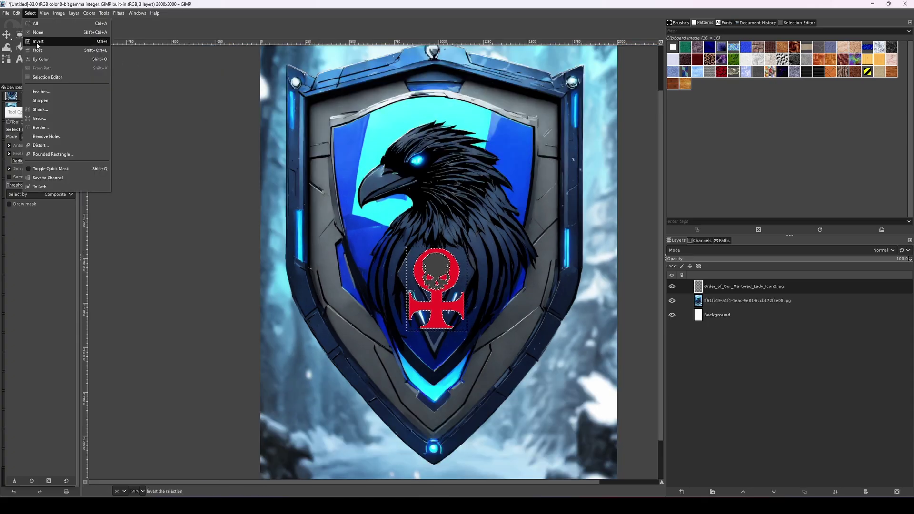
left_click(37, 42)
scroll(436, 309, "up", 2, "ctrl")
key("shift+b")
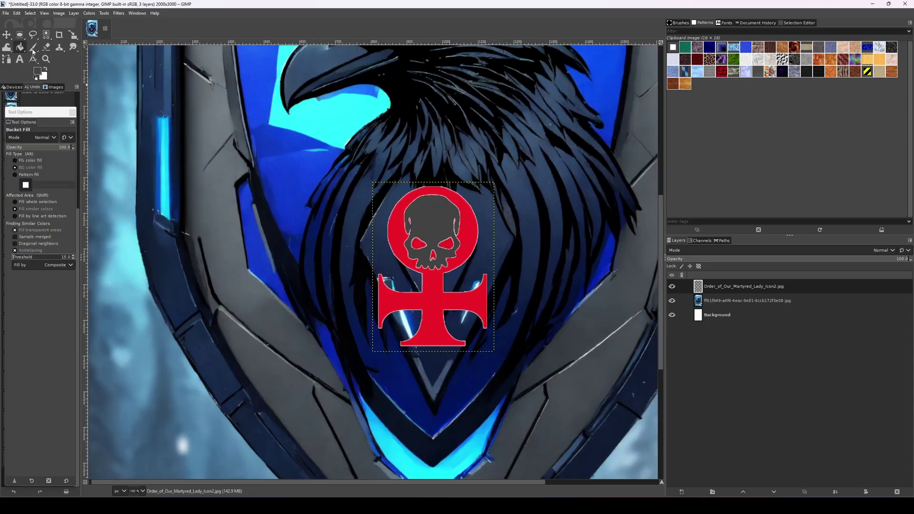
left_click(430, 219)
scroll(460, 278, "down", 2, "ctrl")
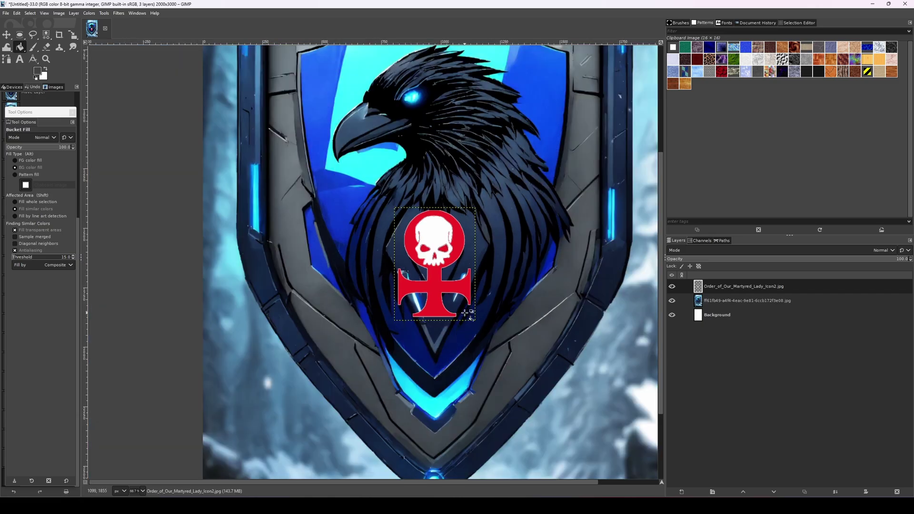
- Enlarge the skull-and-cross icon layer proportionally to 376 × 524 px and reposition it on the raven's chest
left_click(32, 47)
scroll(472, 276, "down", 2, "ctrl")
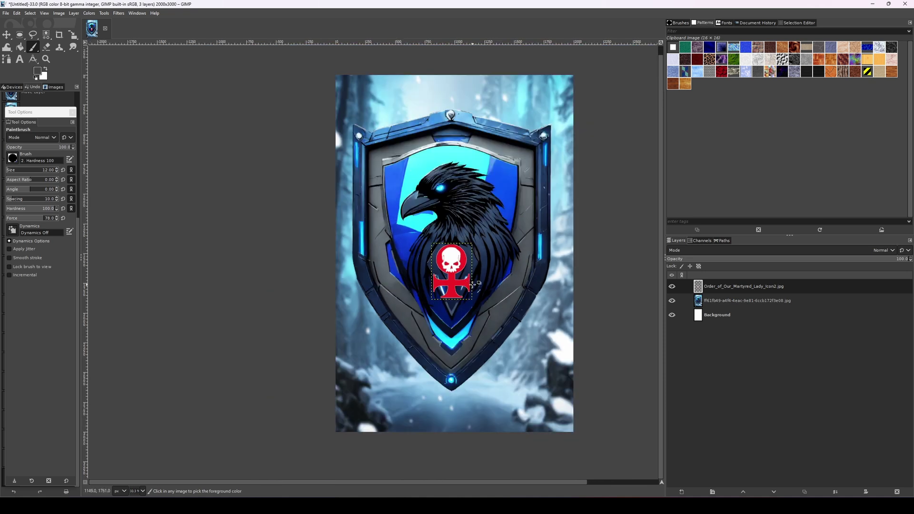
scroll(491, 297, "up", 1, "ctrl")
key("shift+s")
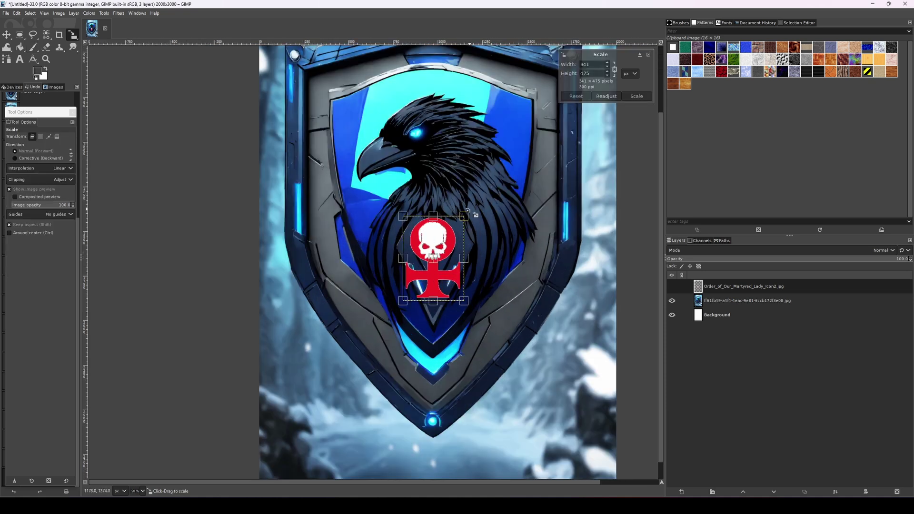
left_click_drag(473, 217, 483, 210)
left_click(636, 96)
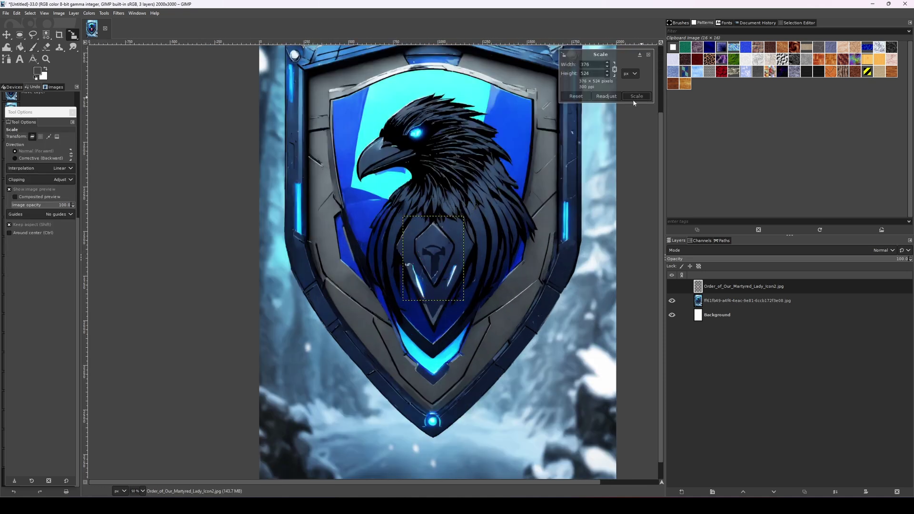
key("m")
mouse_move(443, 271)
left_mouse_down()
mouse_move(440, 302)
mouse_move(440, 274)
left_mouse_up()
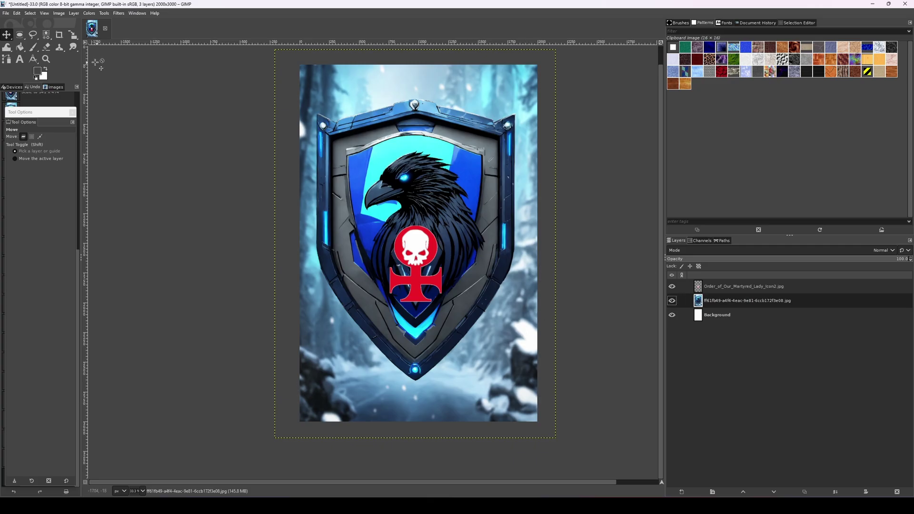
- Erase the snowy forest around the shield on the raven shield layer, using a hard Eraser brush at size 198
left_click(46, 46)
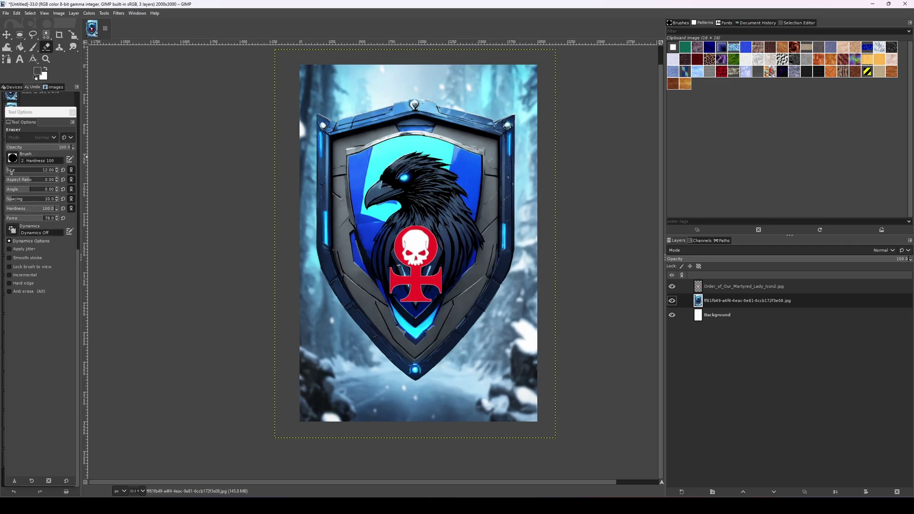
left_click_drag(12, 172, 15, 171)
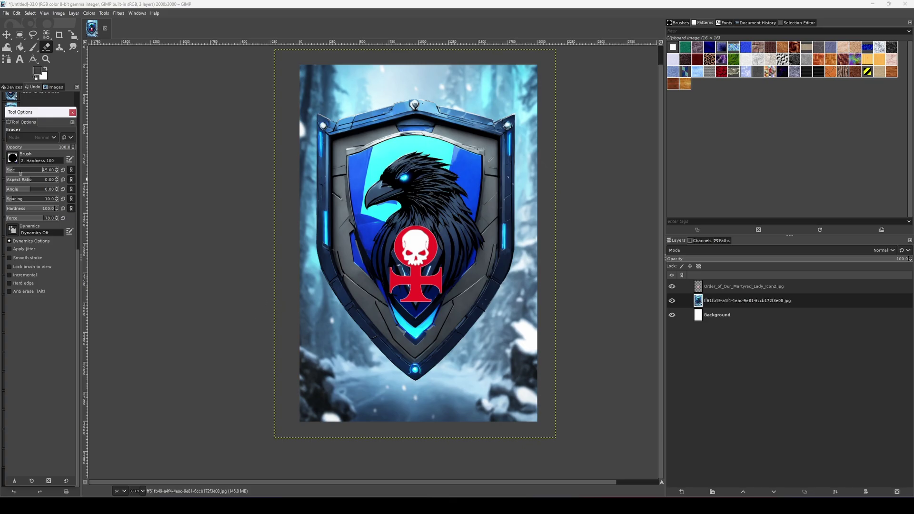
mouse_move(309, 294)
left_mouse_down()
mouse_move(312, 429)
mouse_move(317, 355)
mouse_move(306, 282)
mouse_move(360, 357)
mouse_move(422, 402)
mouse_move(484, 351)
mouse_move(510, 306)
mouse_move(534, 171)
mouse_move(524, 88)
mouse_move(488, 103)
mouse_move(399, 90)
mouse_move(308, 102)
mouse_move(302, 126)
left_mouse_up()
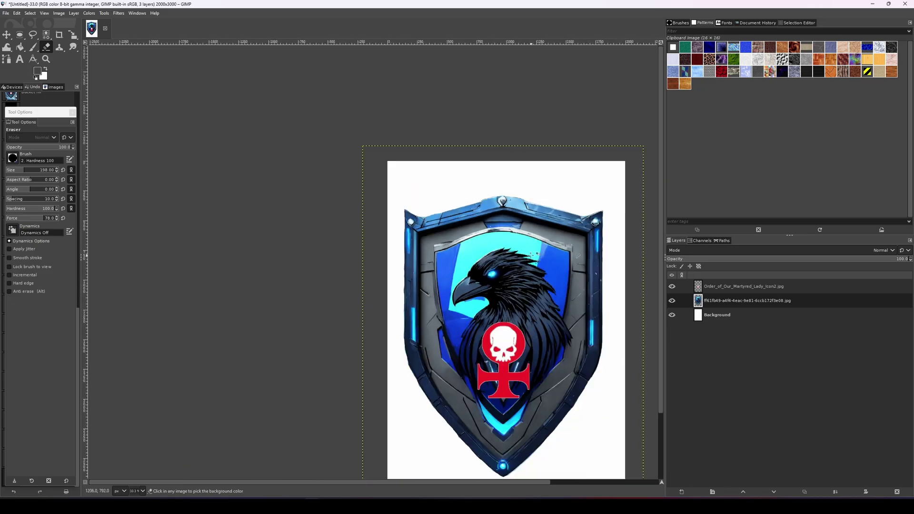
scroll(466, 301, "down", 5)
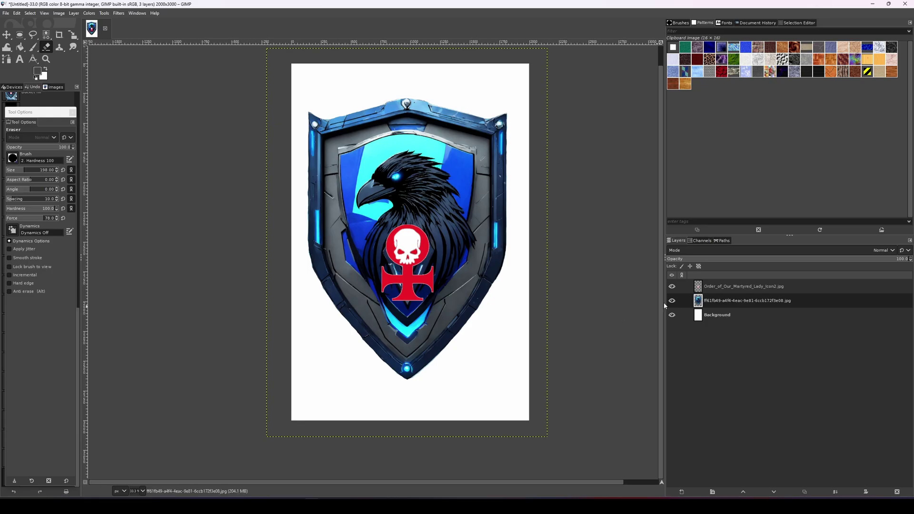
- Delete the white Background layer
left_click(725, 319)
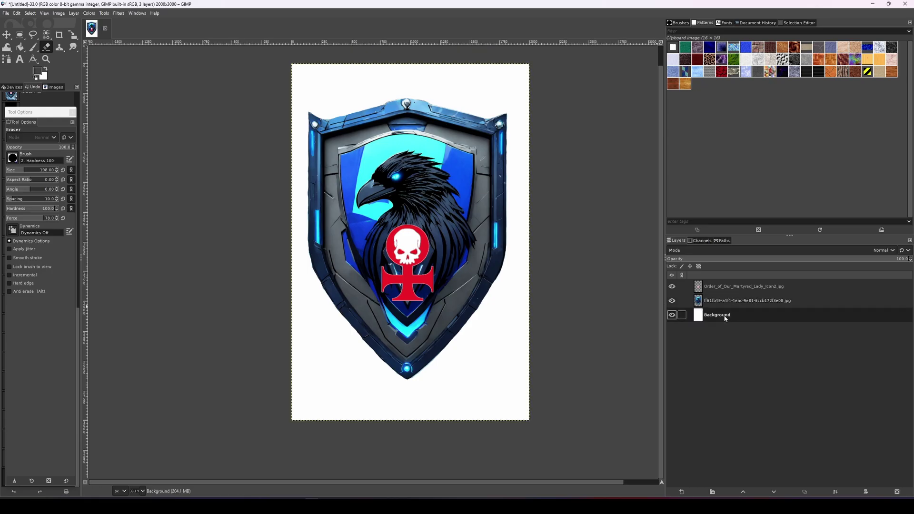
right_click(725, 319)
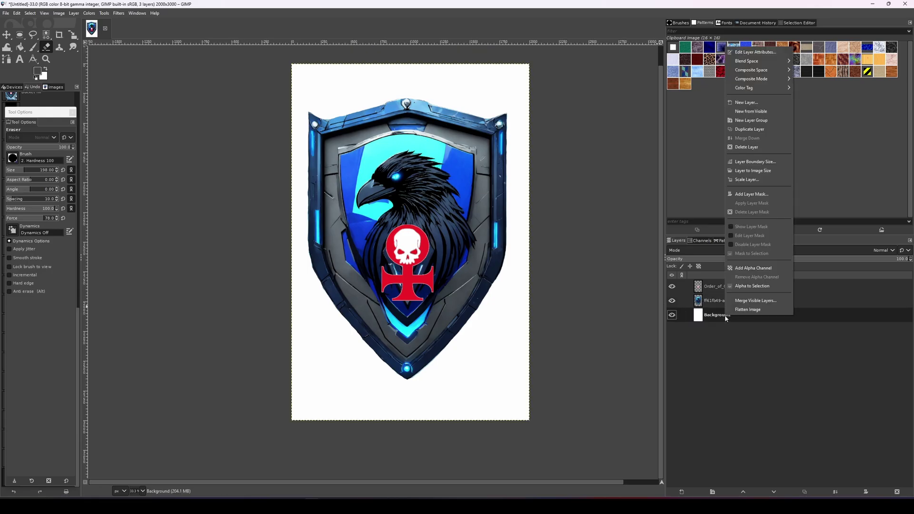
left_click(756, 147)
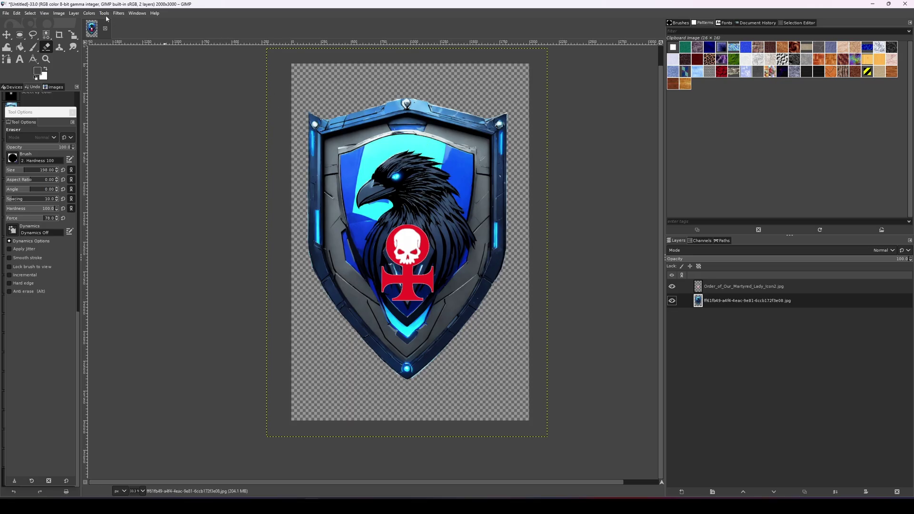
- Recolour the raven shield layer red using Hue-Chroma with a hue of 102.56
left_click(92, 13)
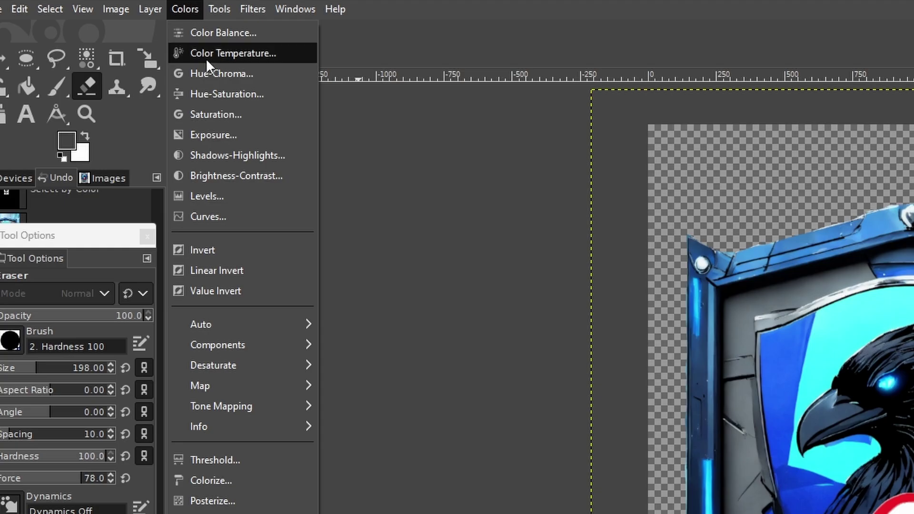
left_click(207, 73)
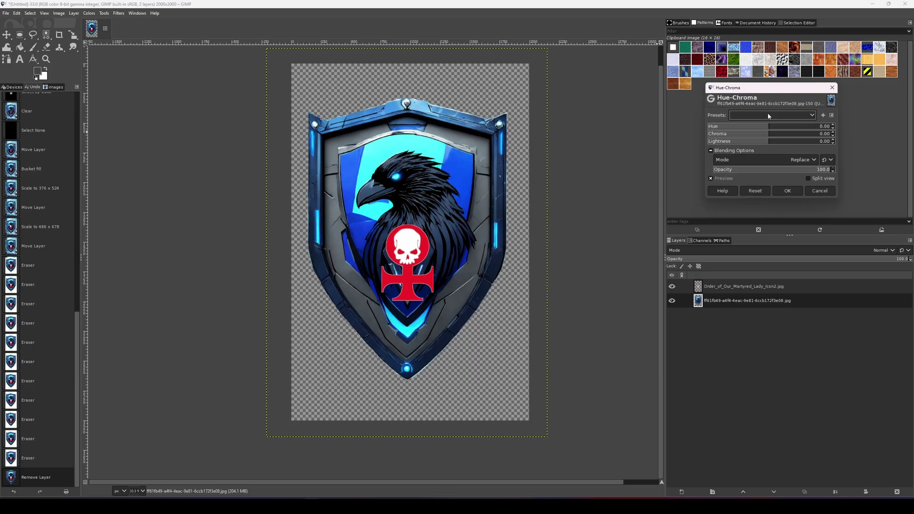
left_click(761, 128)
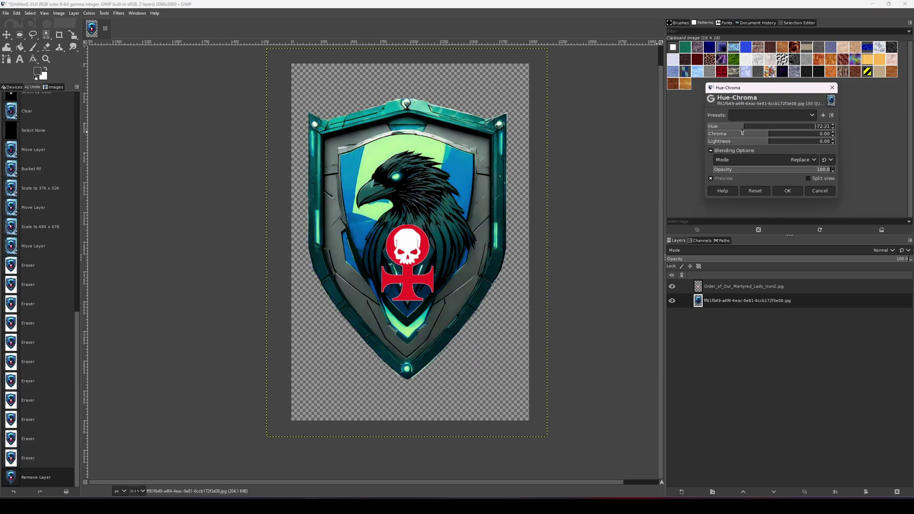
left_click_drag(742, 133, 804, 133)
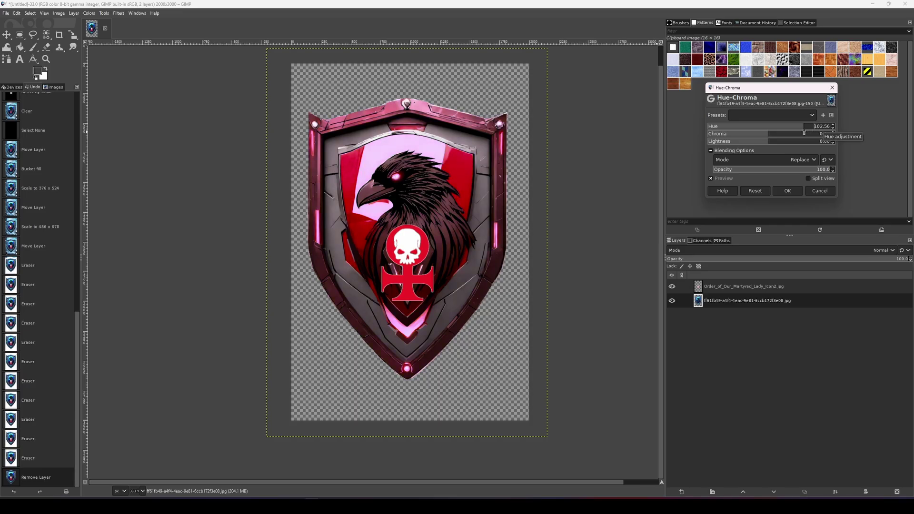
left_click(787, 191)
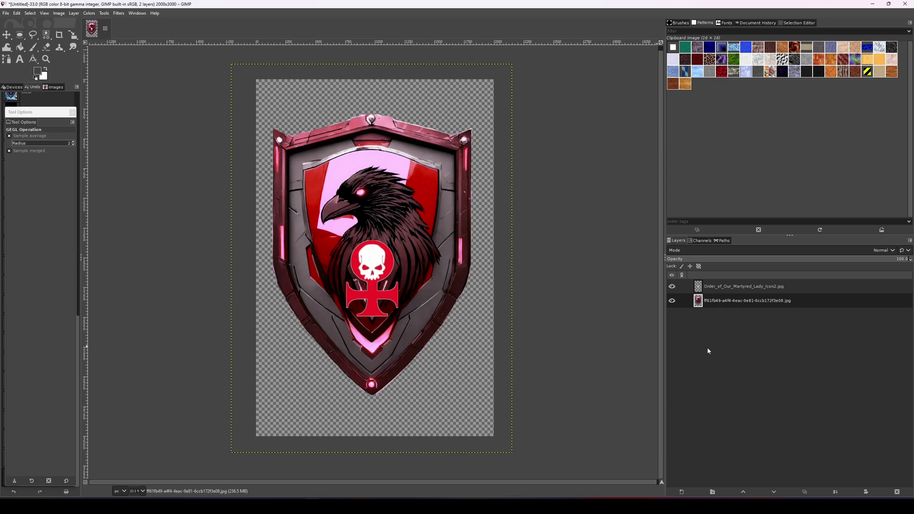
- Link the icon and shield layers and enlarge them together, the shield to 2551 × 3530 px, keeping them centred on the canvas
left_click(682, 286)
left_click(682, 300)
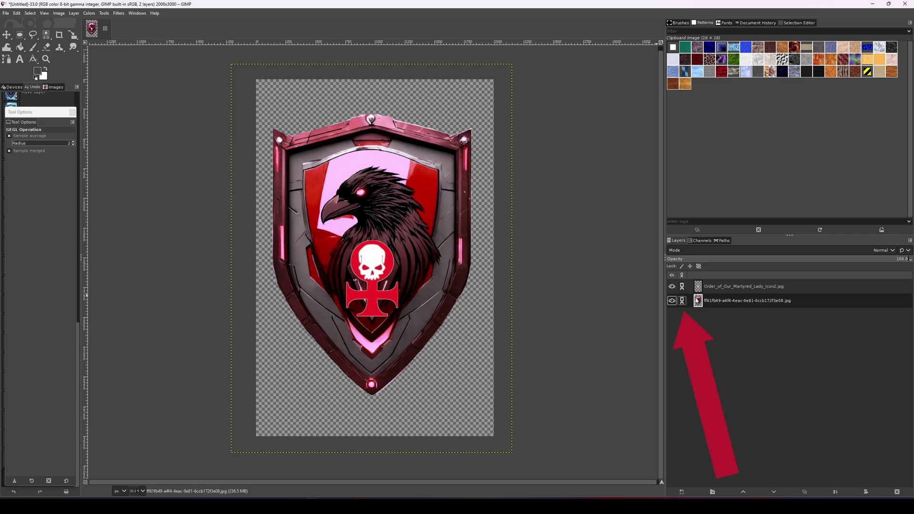
left_click(671, 301)
key("shift+s")
left_click(507, 77)
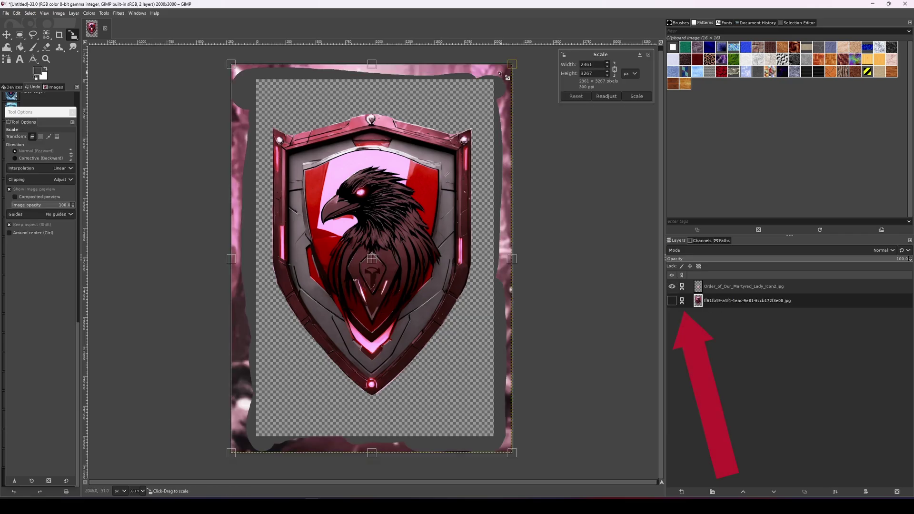
left_click_drag(509, 65, 548, 45)
left_click(644, 97)
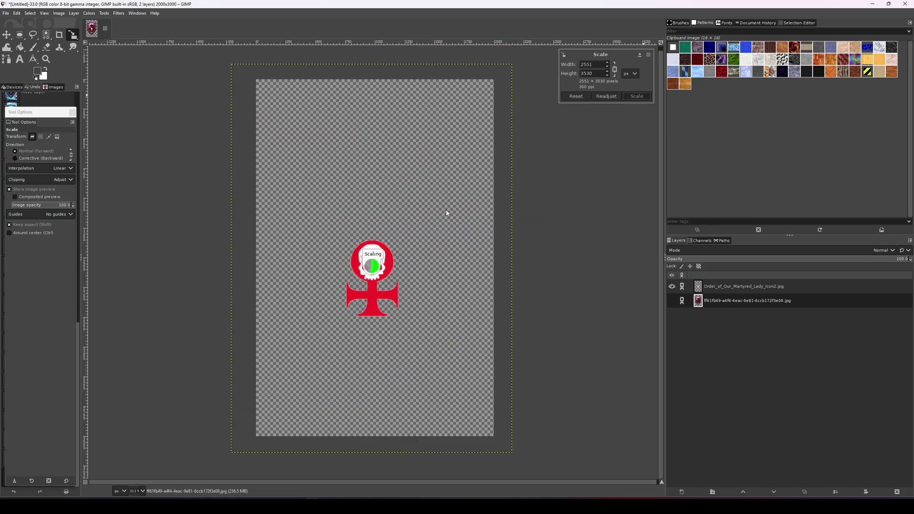
key("m")
left_click_drag(404, 227, 400, 233)
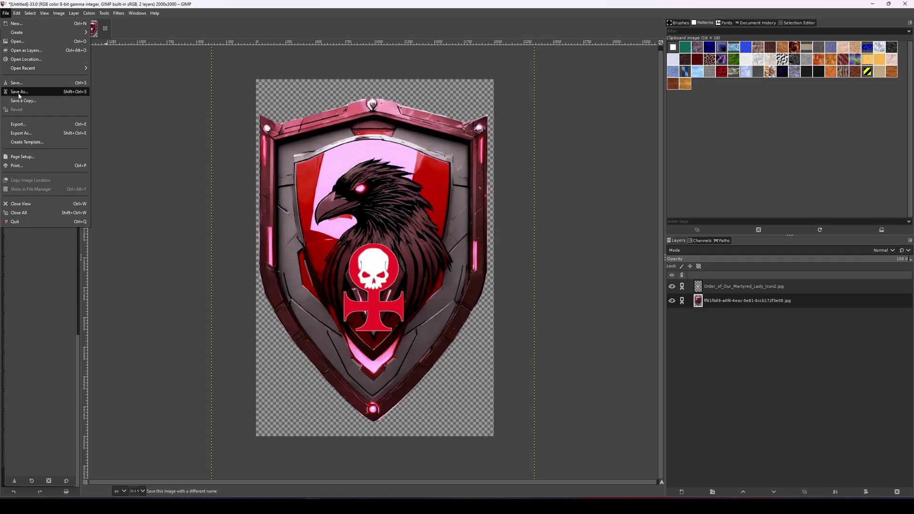
- Save the project as Redravenshieldbanner.xcf in the "ravensheild new logo" folder inside DOW badge workshop's sisters workshop folder on the D drive
left_click(33, 87)
key("ctrl+s")
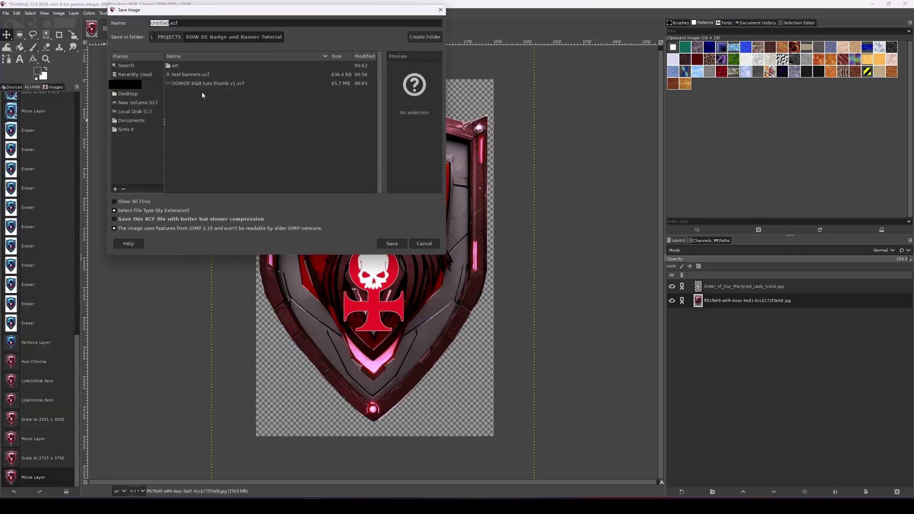
left_click(132, 103)
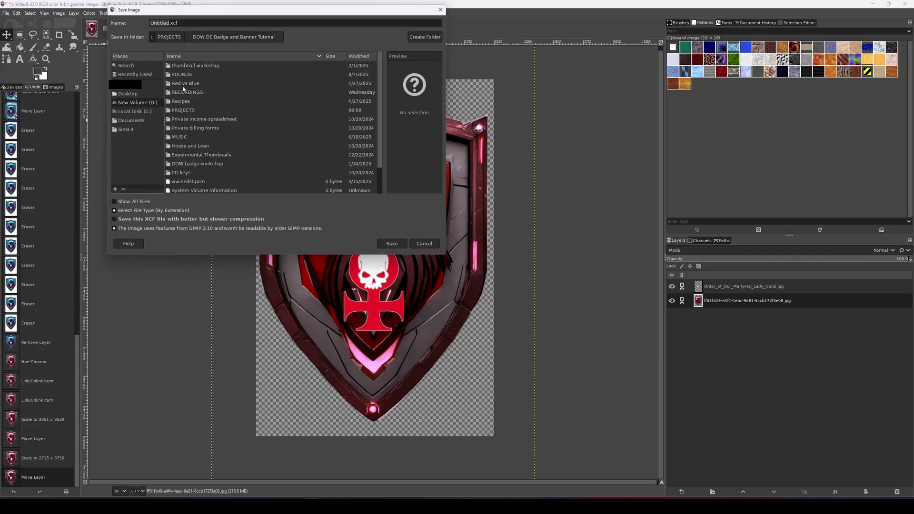
double_click(190, 164)
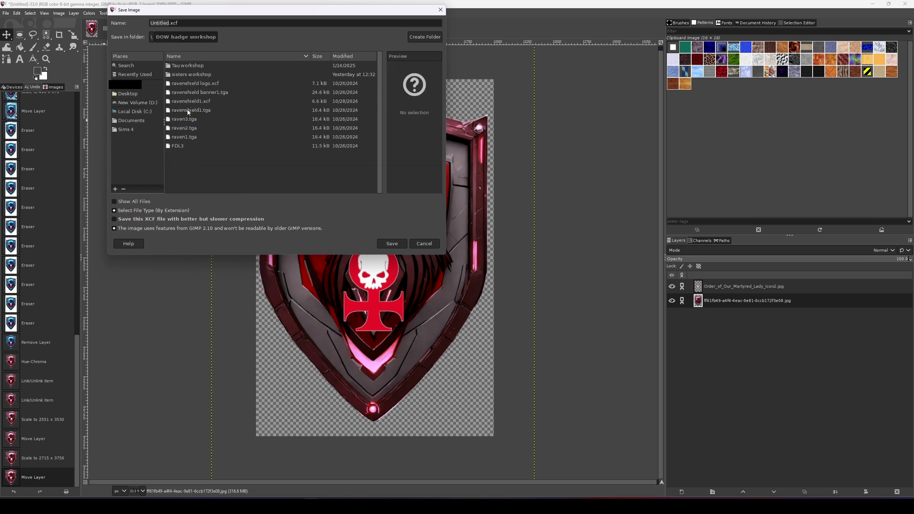
double_click(191, 74)
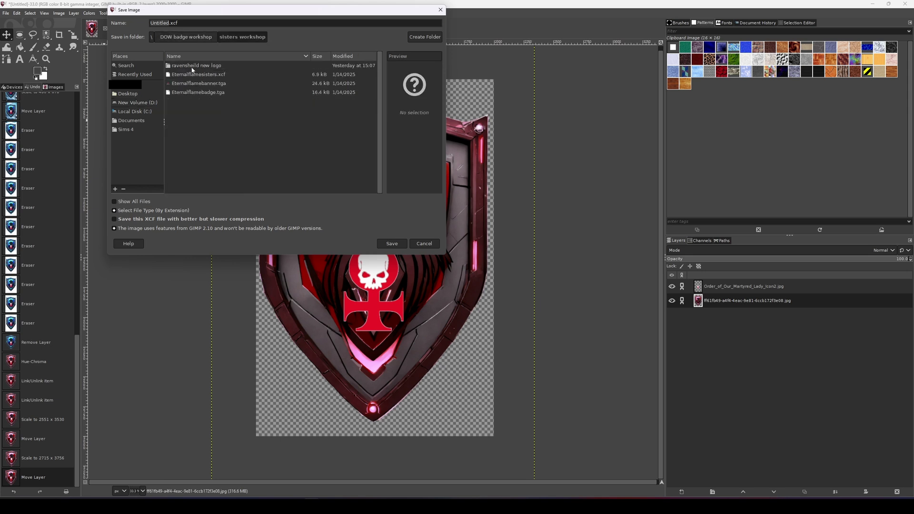
double_click(193, 67)
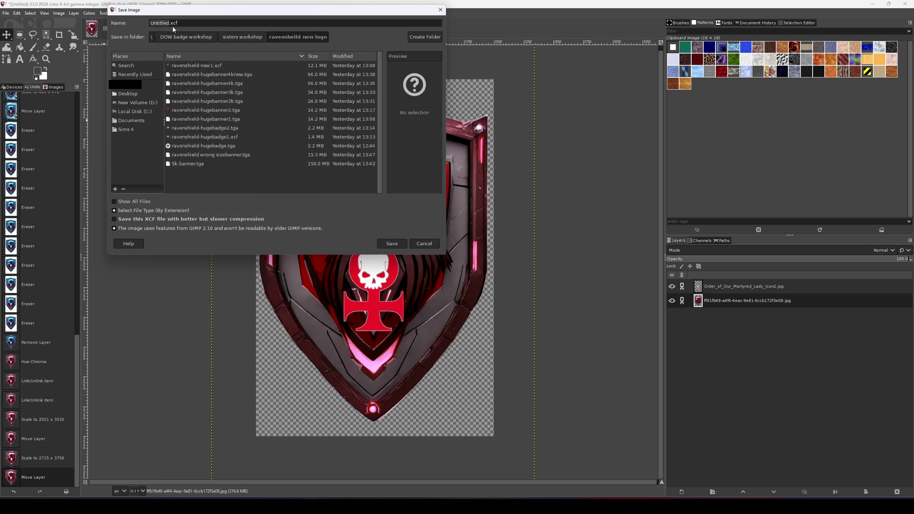
type("Redravenshield1")
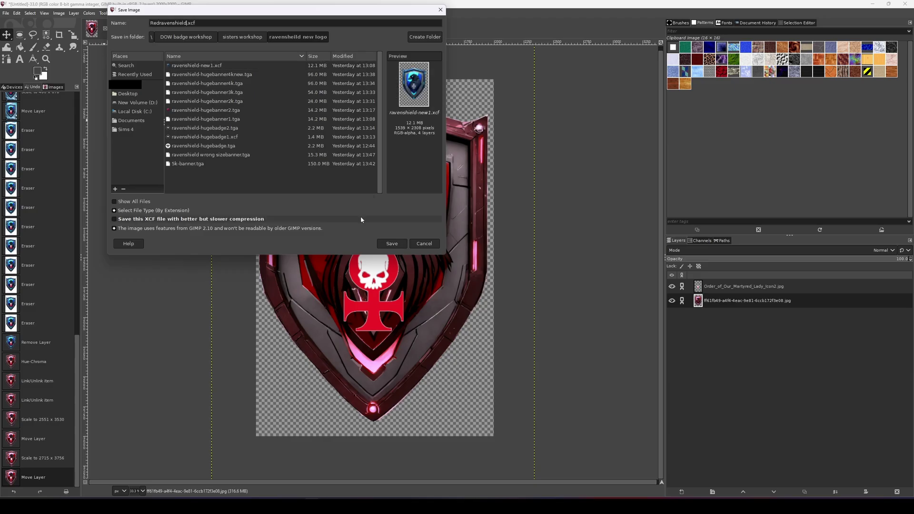
key("Return")
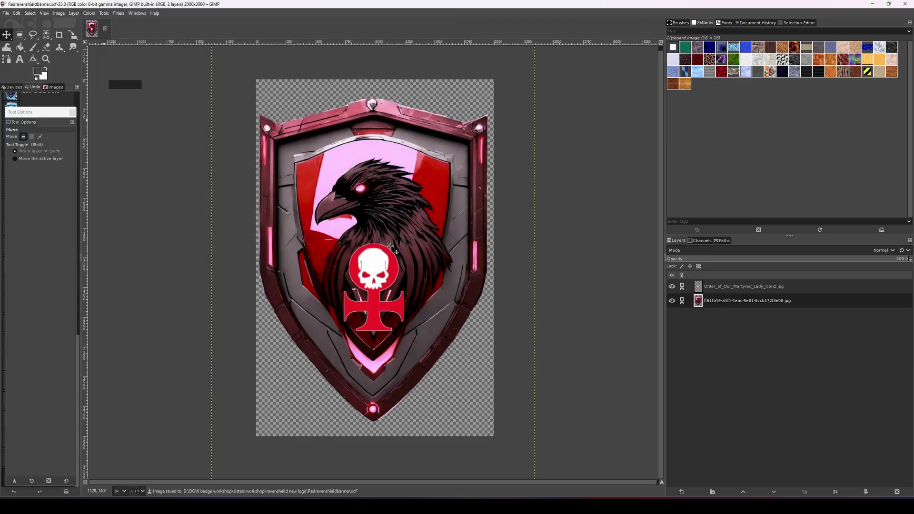
- Export the image as Redravenshieldbanner.tga without RLE compression and with a bottom-left origin
left_click(6, 13)
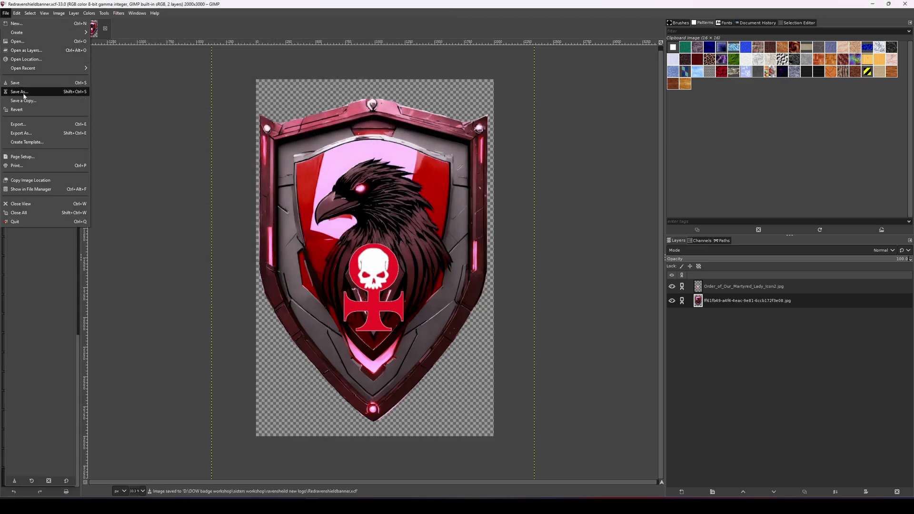
left_click(30, 134)
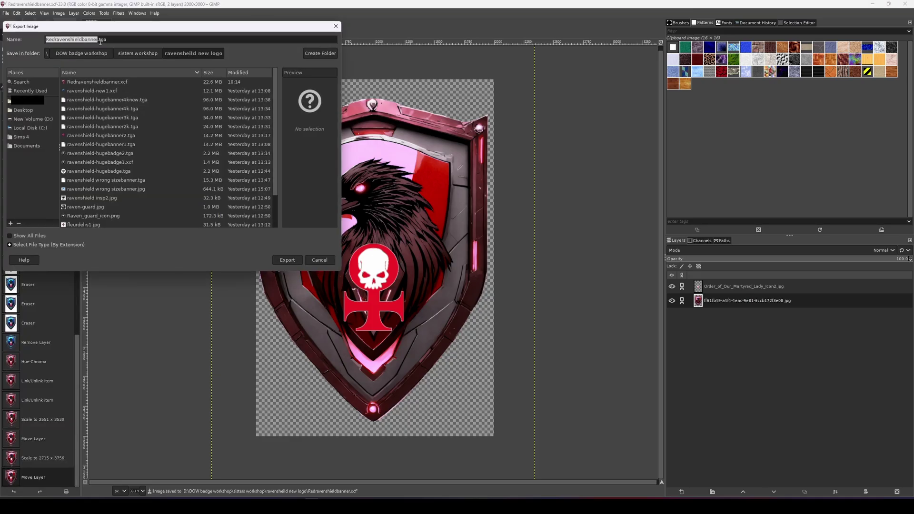
left_click(118, 40)
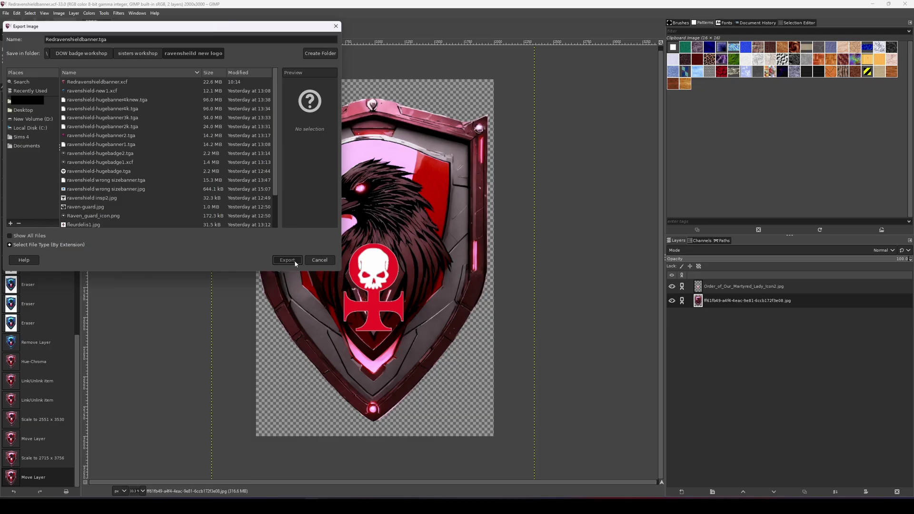
left_click(295, 261)
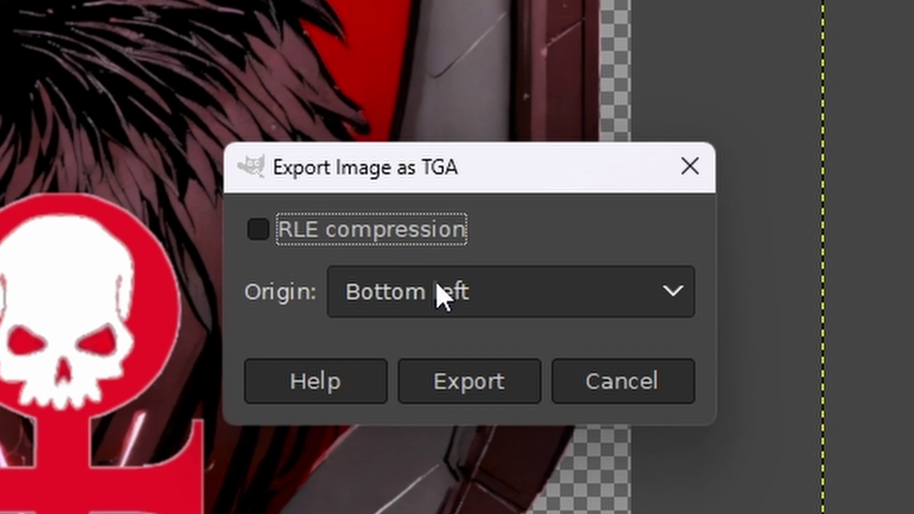
left_click(488, 396)
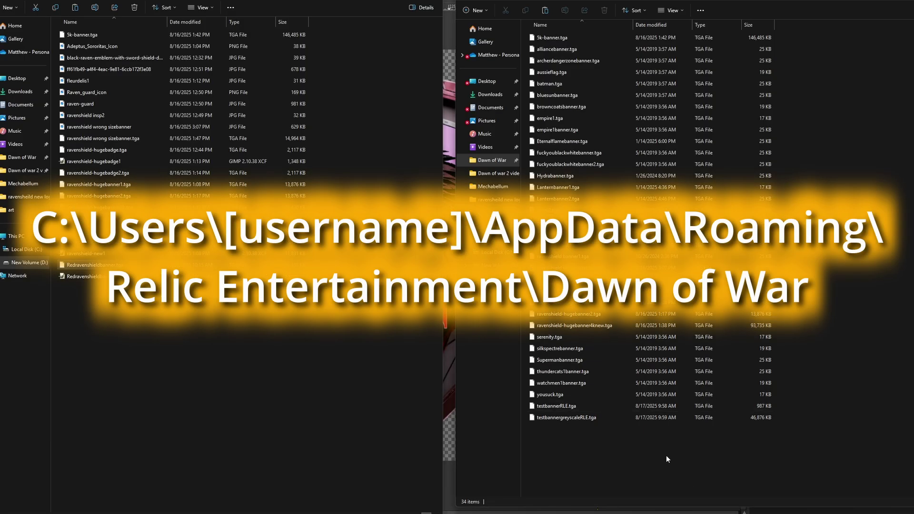
- Switch to File Explorer and paste the exported Redravenshieldbanner.tga into the Dawn of War banners folder
right_click(666, 458)
left_click(679, 469)
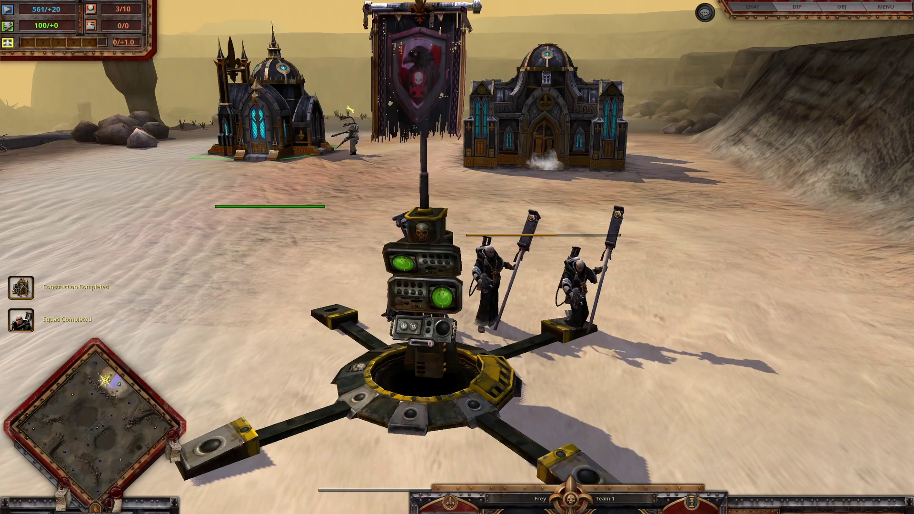
scroll(457, 257, "up", 5)
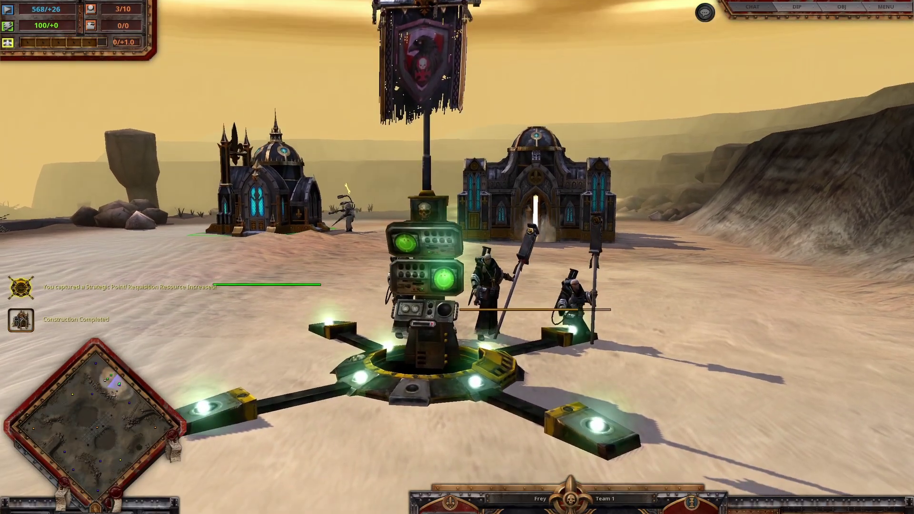
scroll(457, 257, "down", 4)
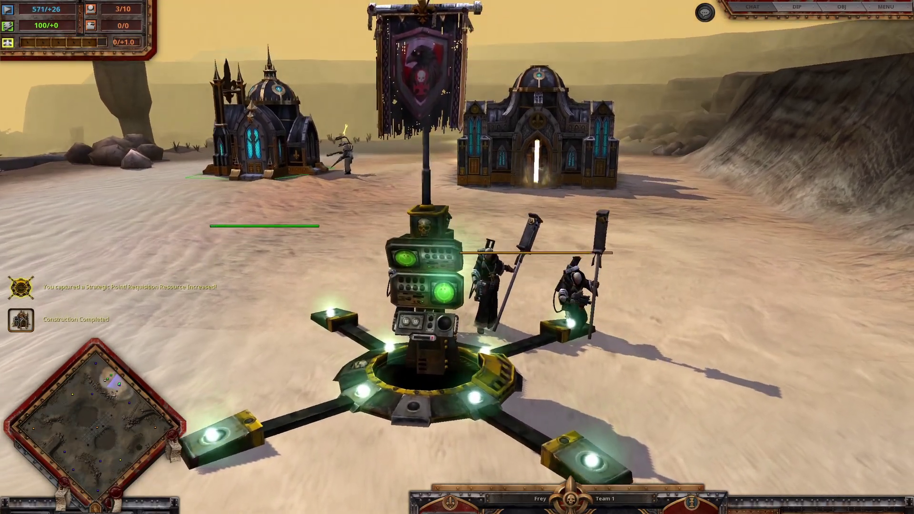